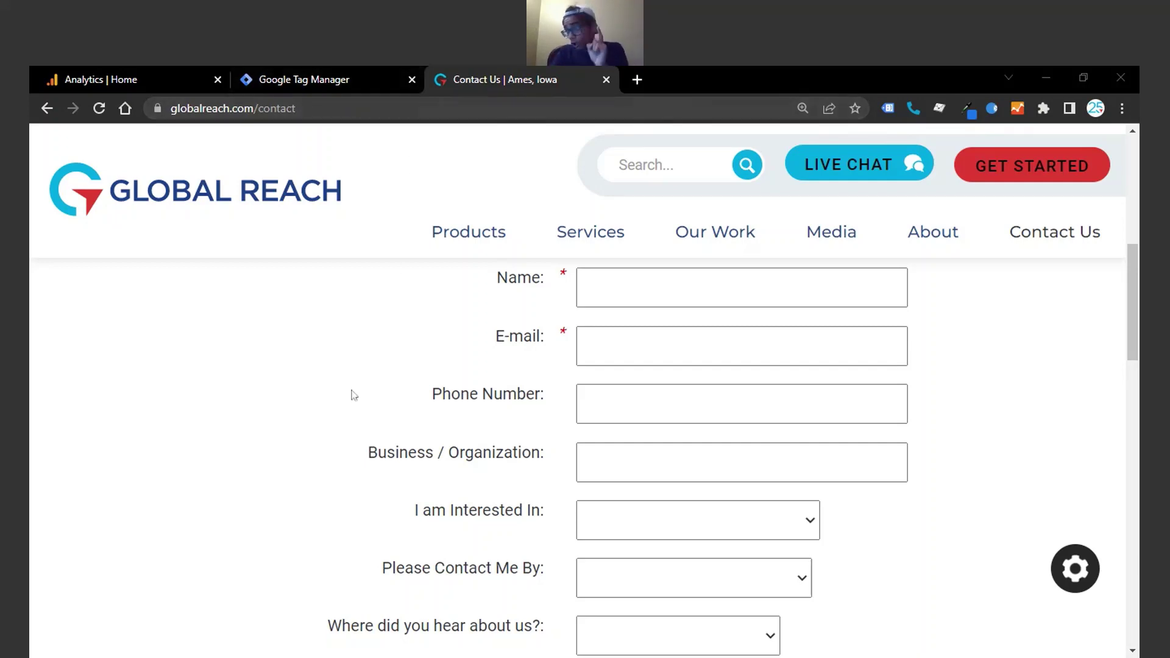
Step: Submit the Global Reach contact form with the Consent Confirmation box ticked
scroll(352, 393, down, 4)
scroll(352, 395, down, 5)
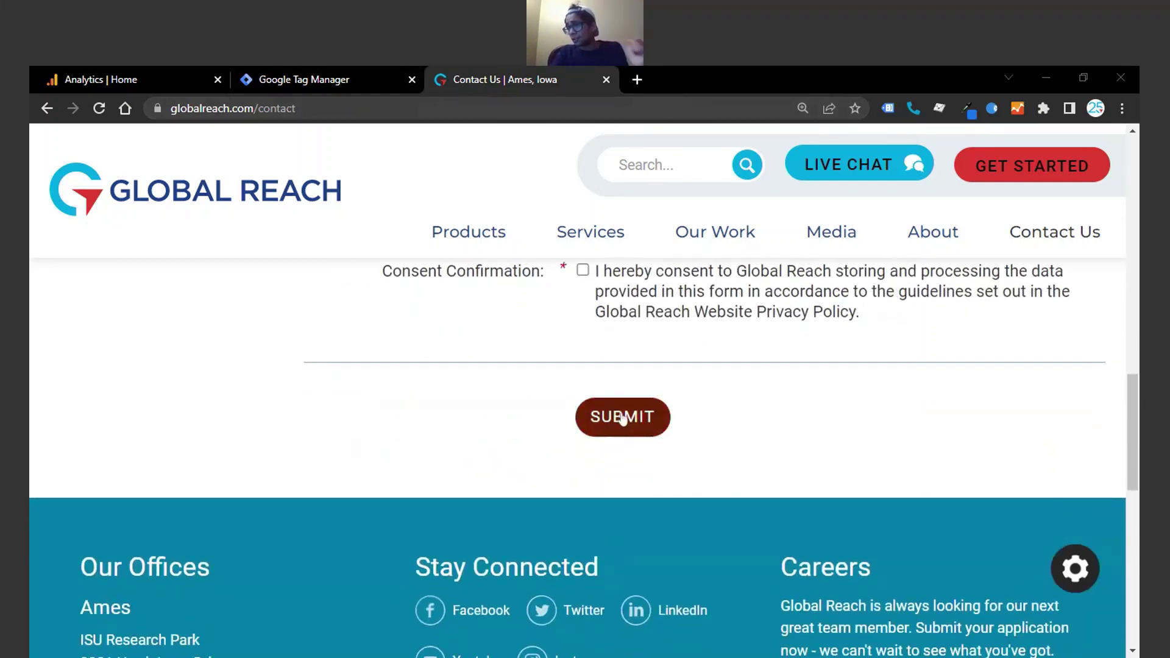
click(622, 418)
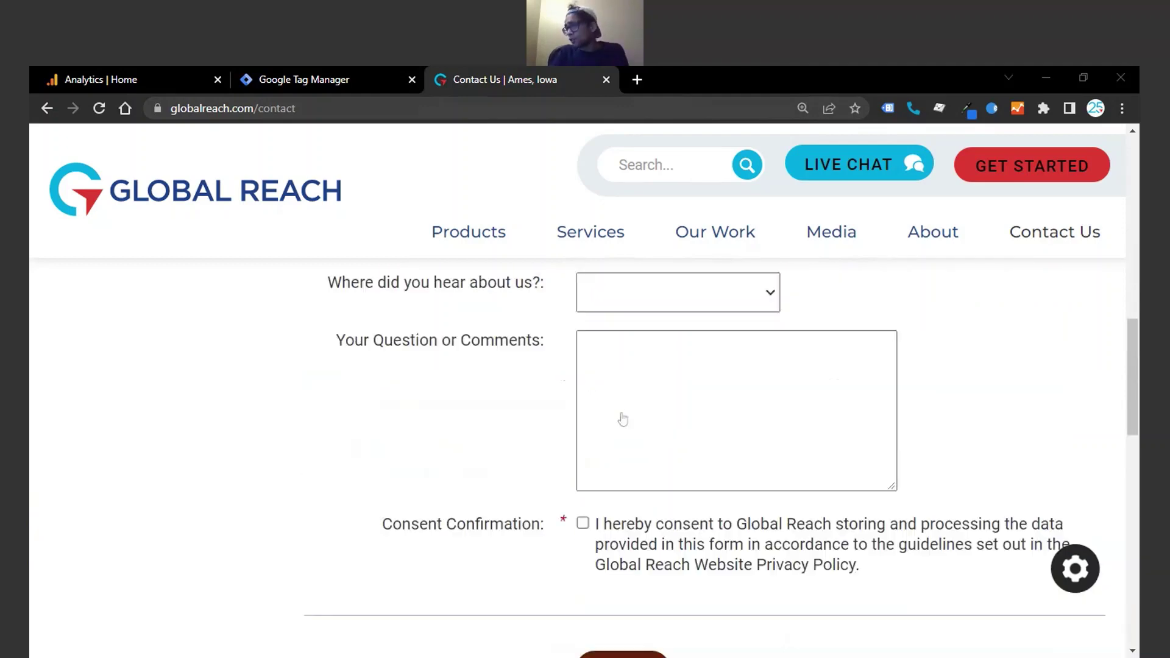
scroll(632, 512, down, 4)
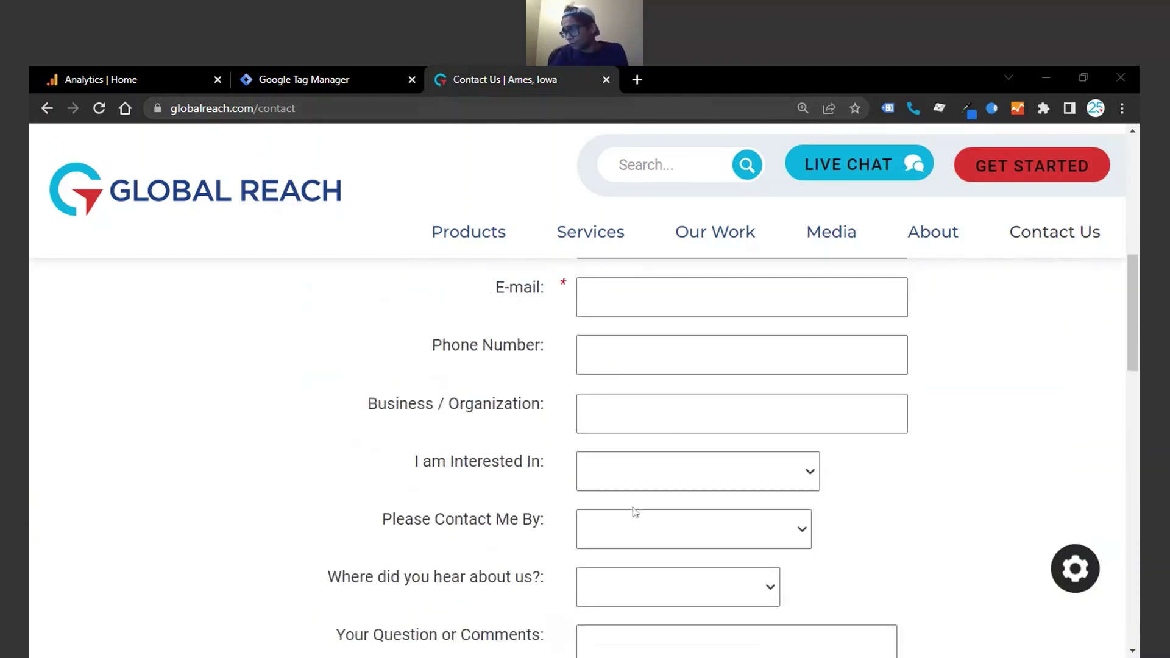
scroll(639, 482, up, 5)
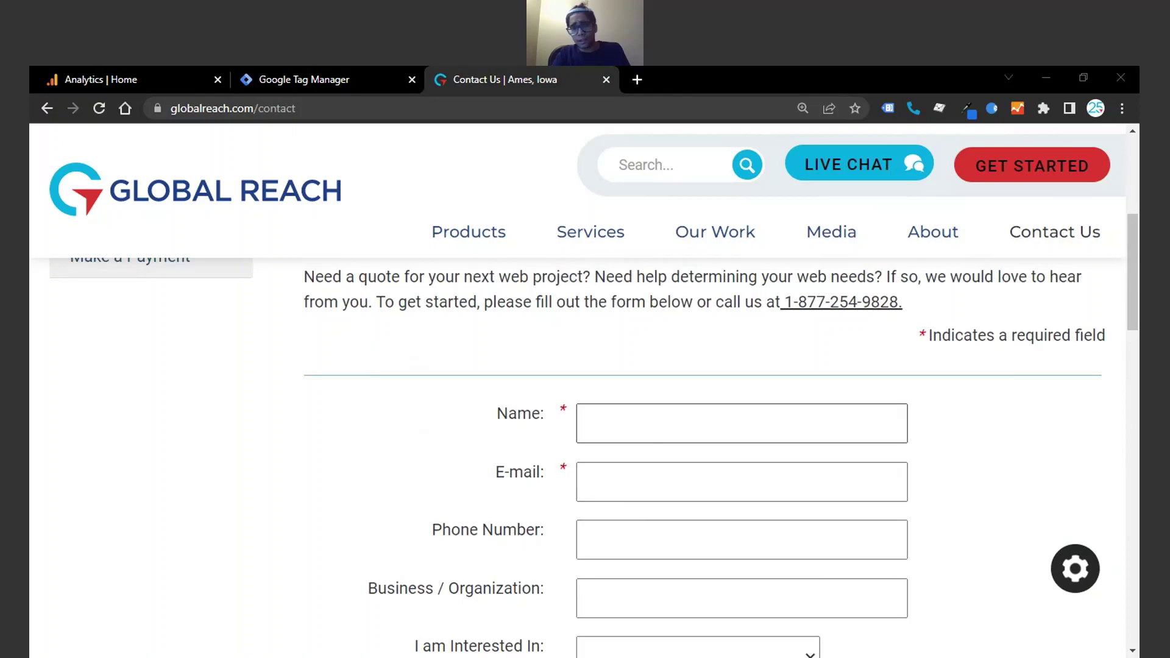
scroll(654, 345, down, 10)
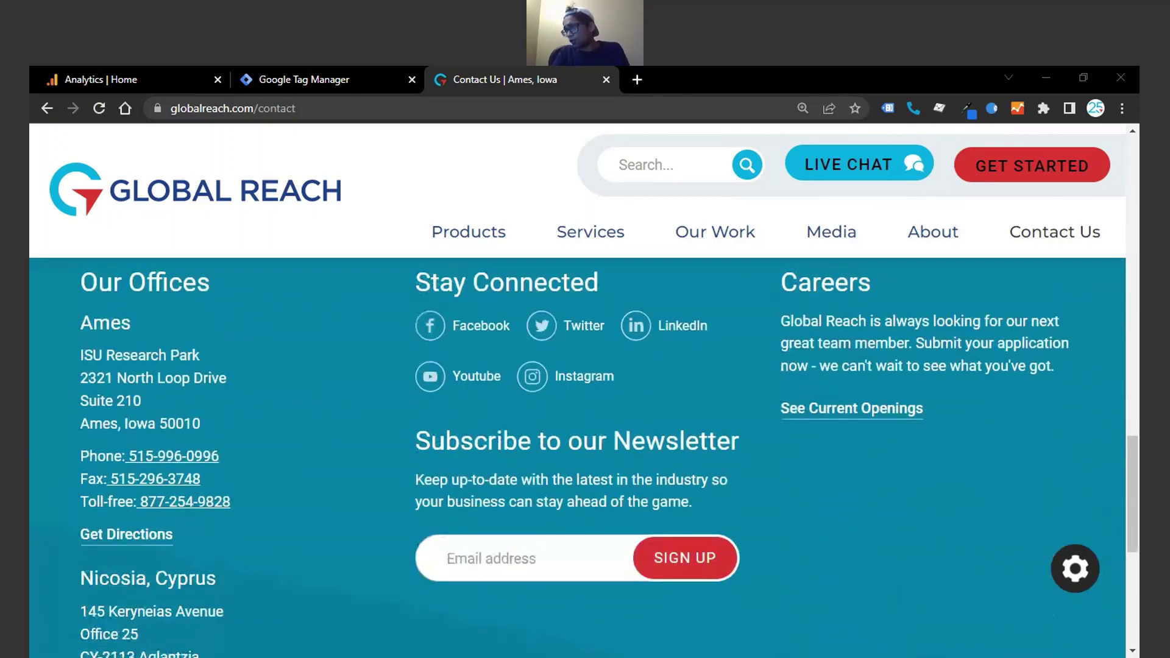
scroll(653, 345, up, 2)
scroll(654, 345, up, 4)
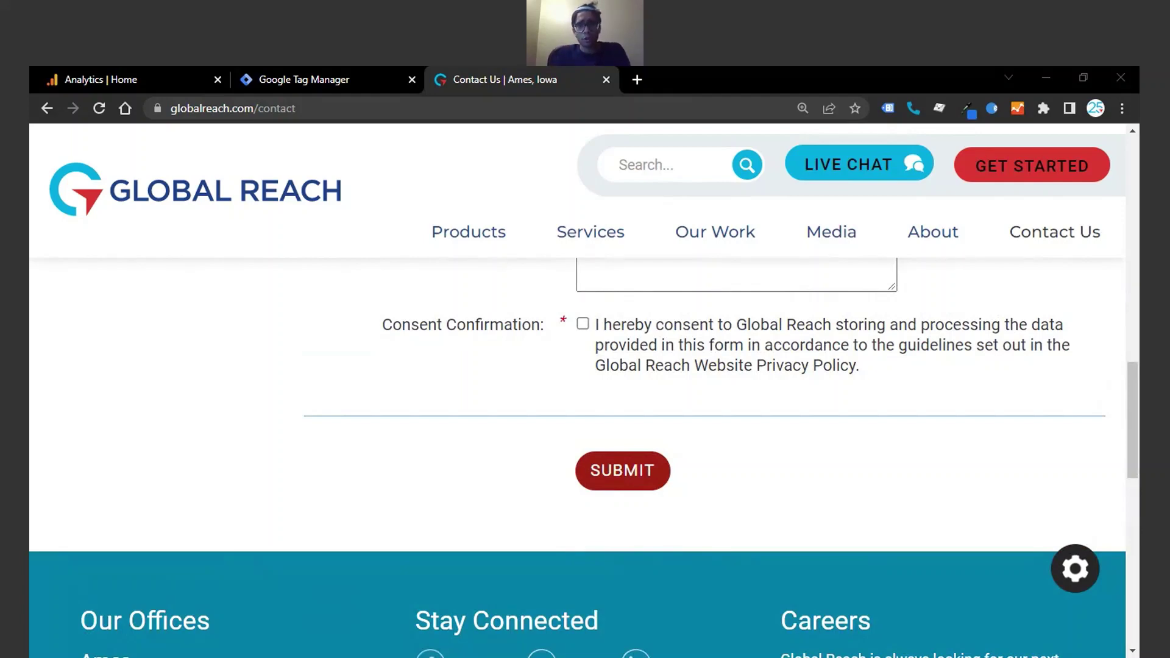
scroll(654, 345, up, 15)
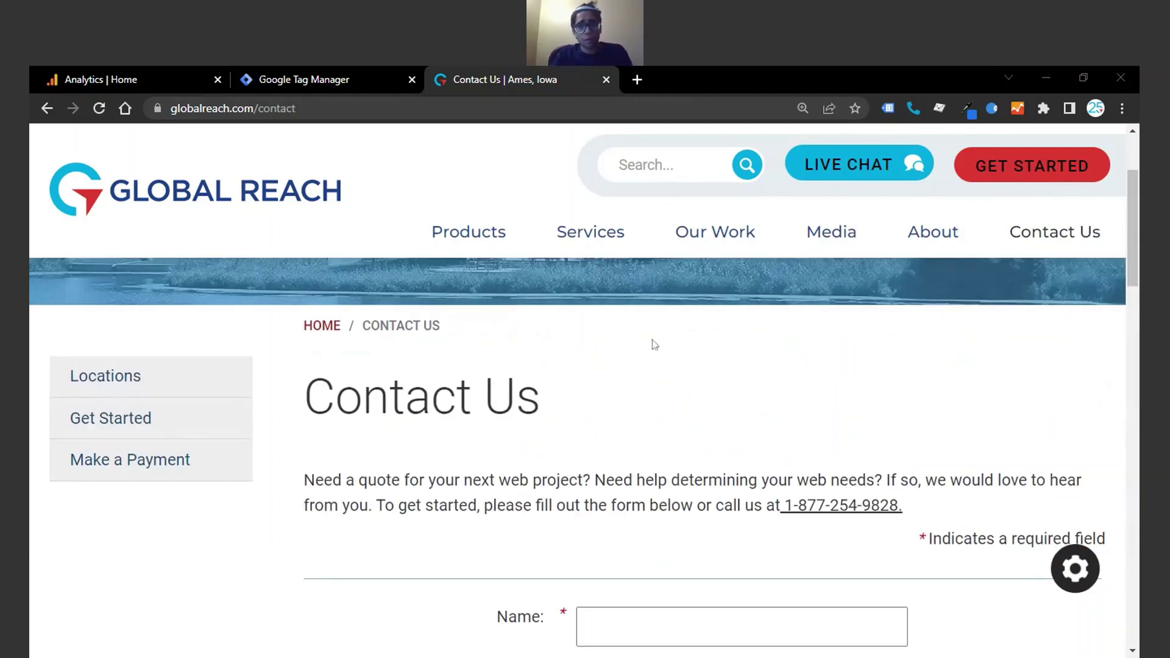
scroll(654, 345, down, 3)
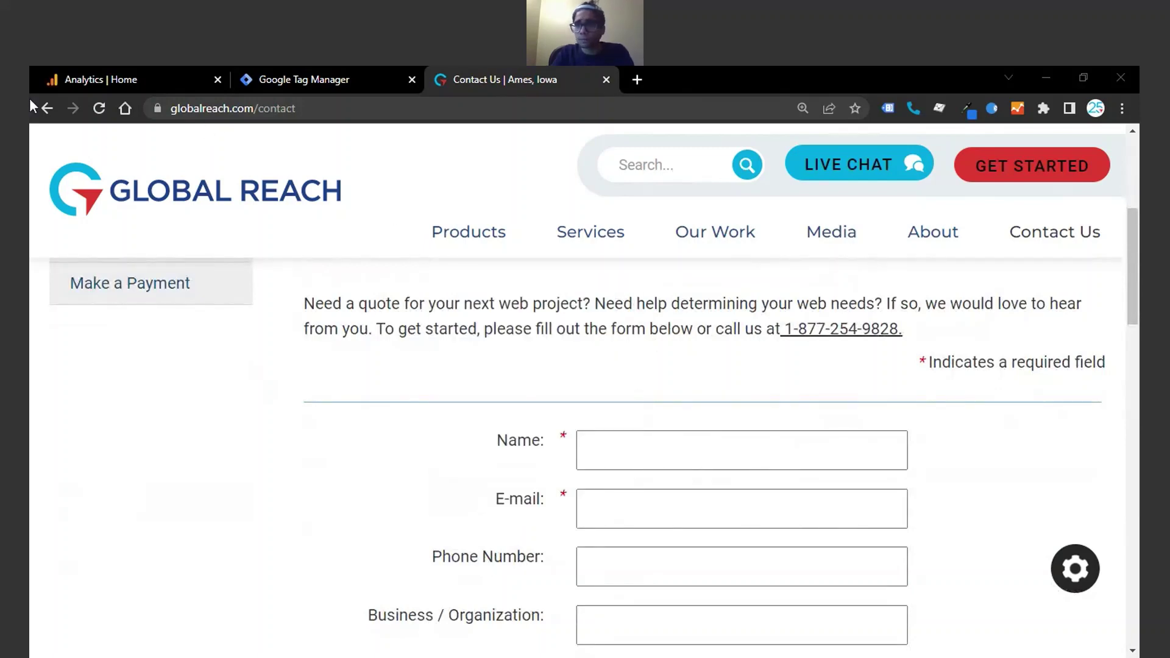
scroll(322, 282, down, 12)
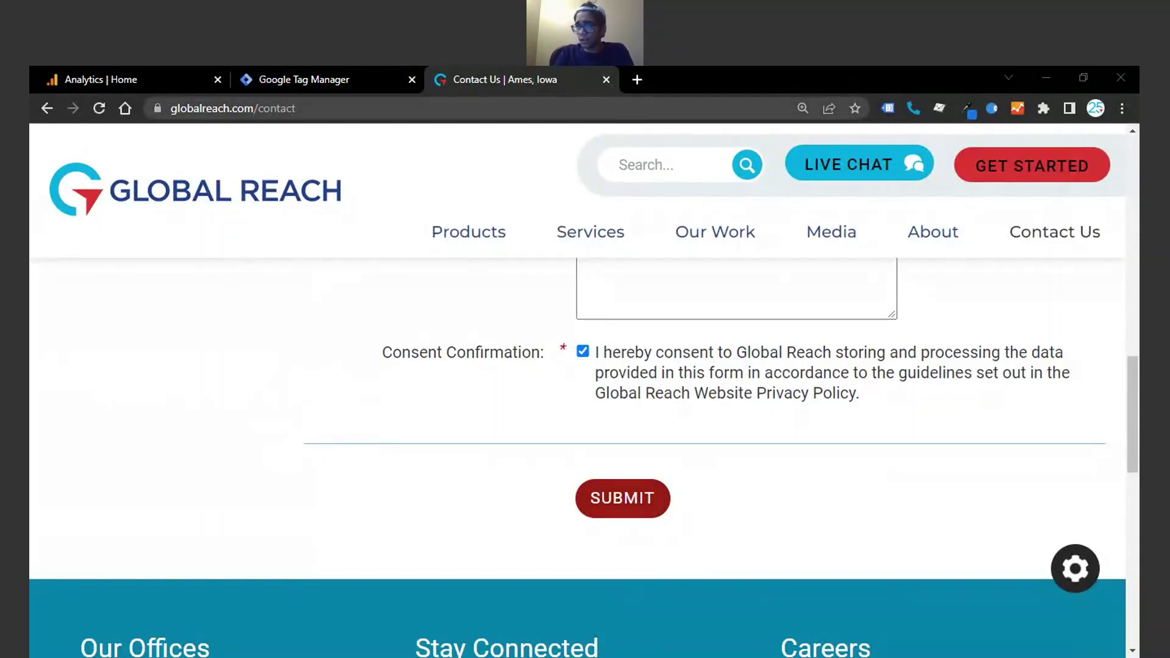
click(627, 513)
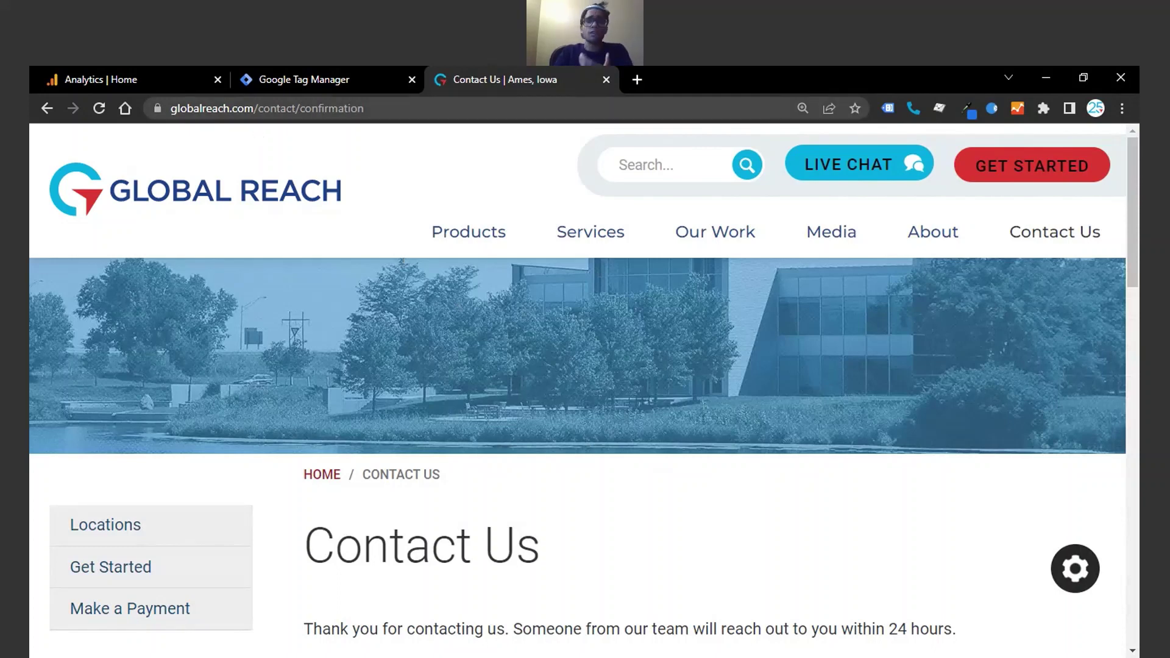
Step: Check the thank-you page's /contact/confirmation URL, then return to the Google Tag Manager Tags list
key(ctrl+l)
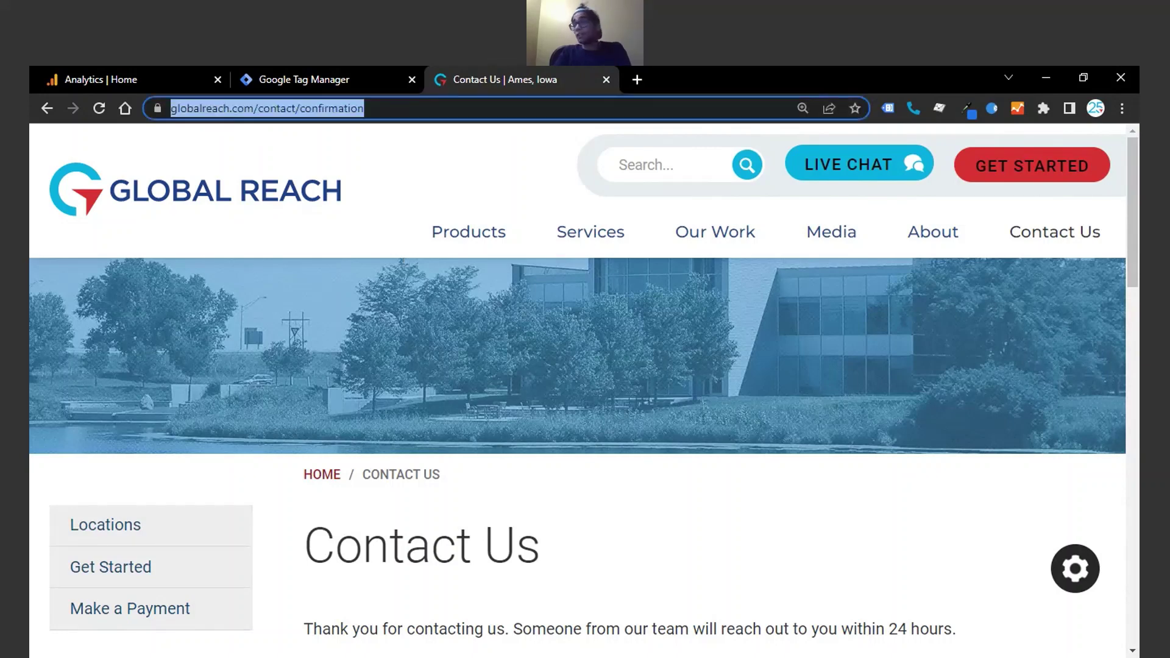
click(232, 117)
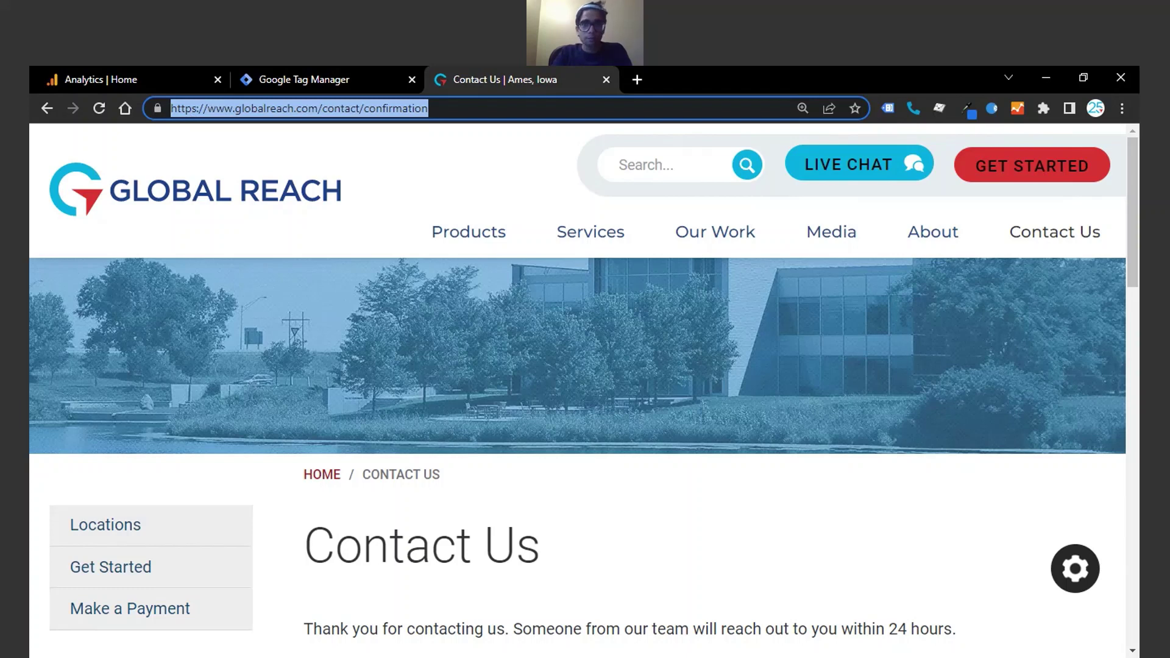
key(ctrl+shift+Tab)
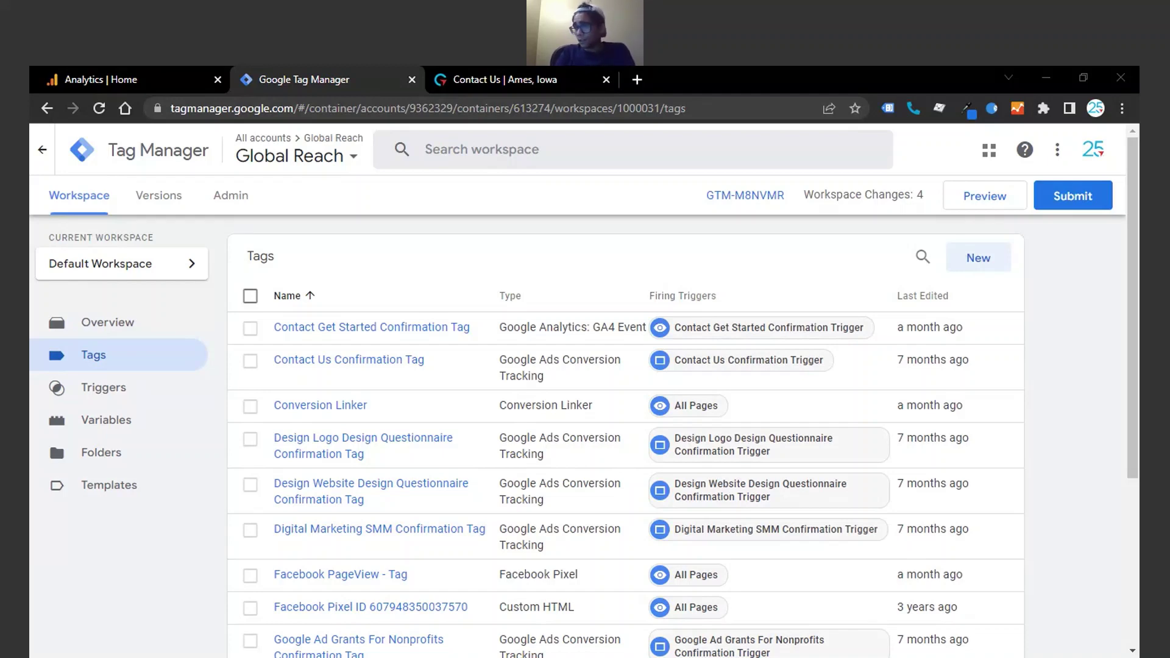
Step: Start a new trigger titled 'Contact Us Trigger' and bring up its trigger type choices
click(155, 389)
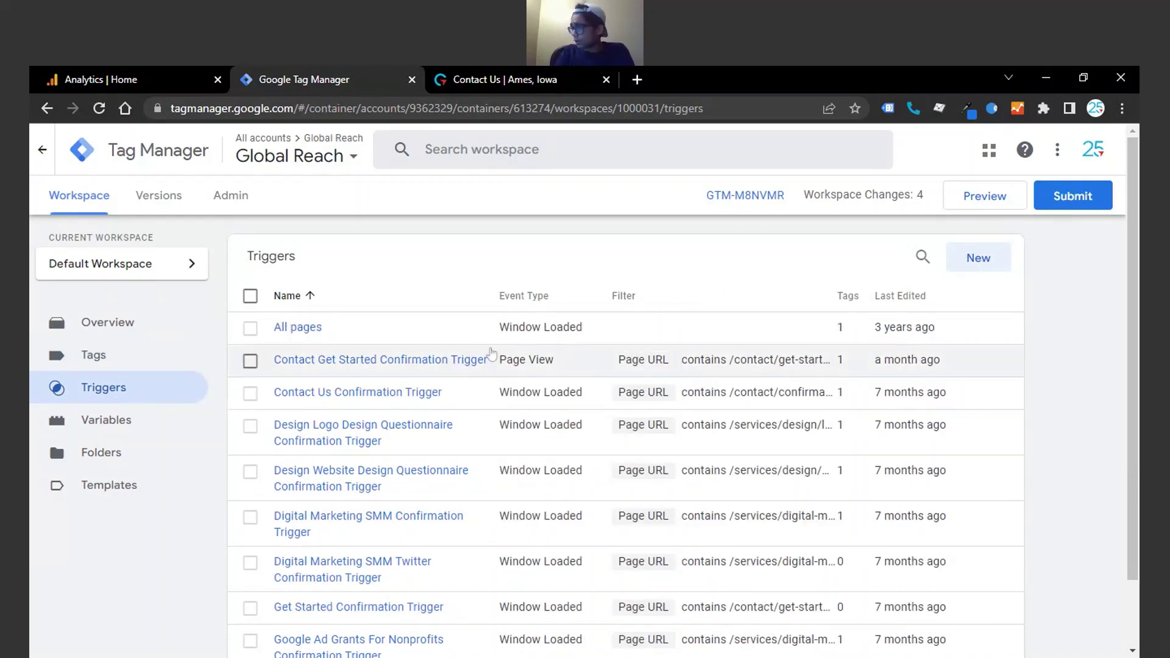
click(1001, 257)
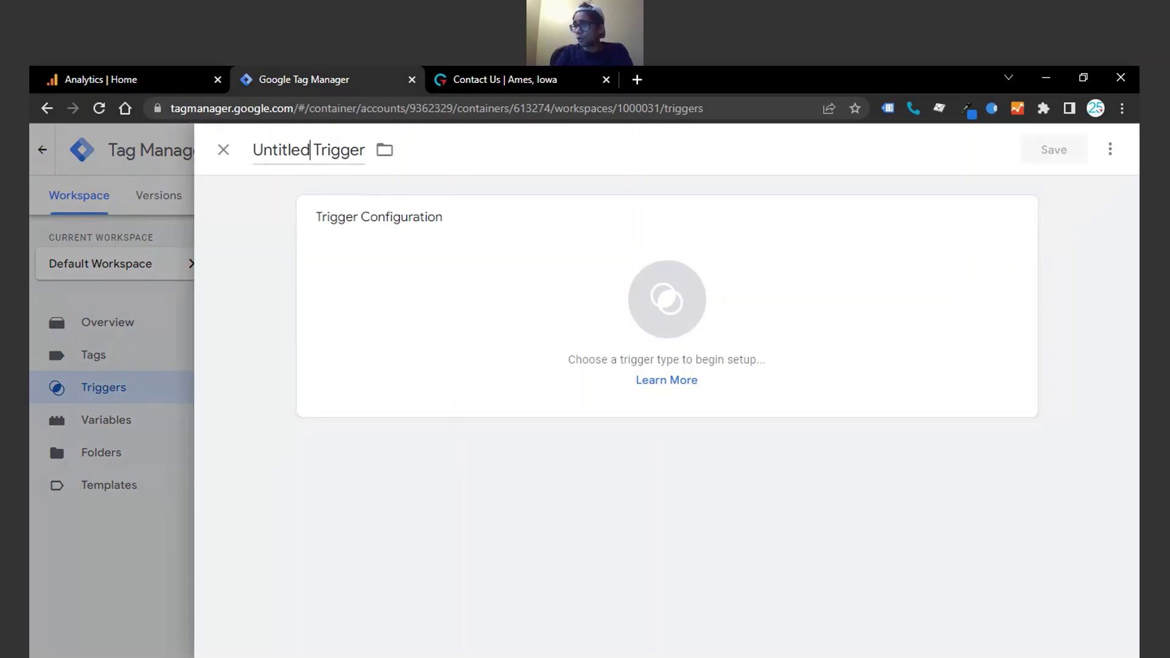
key(Delete)
key(Delete)
key(Delete)
key(Delete)
key(Delete)
key(Delete)
key(Delete)
key(BackSpace)
key(BackSpace)
key(BackSpace)
key(BackSpace)
key(BackSpace)
key(BackSpace)
key(BackSpace)
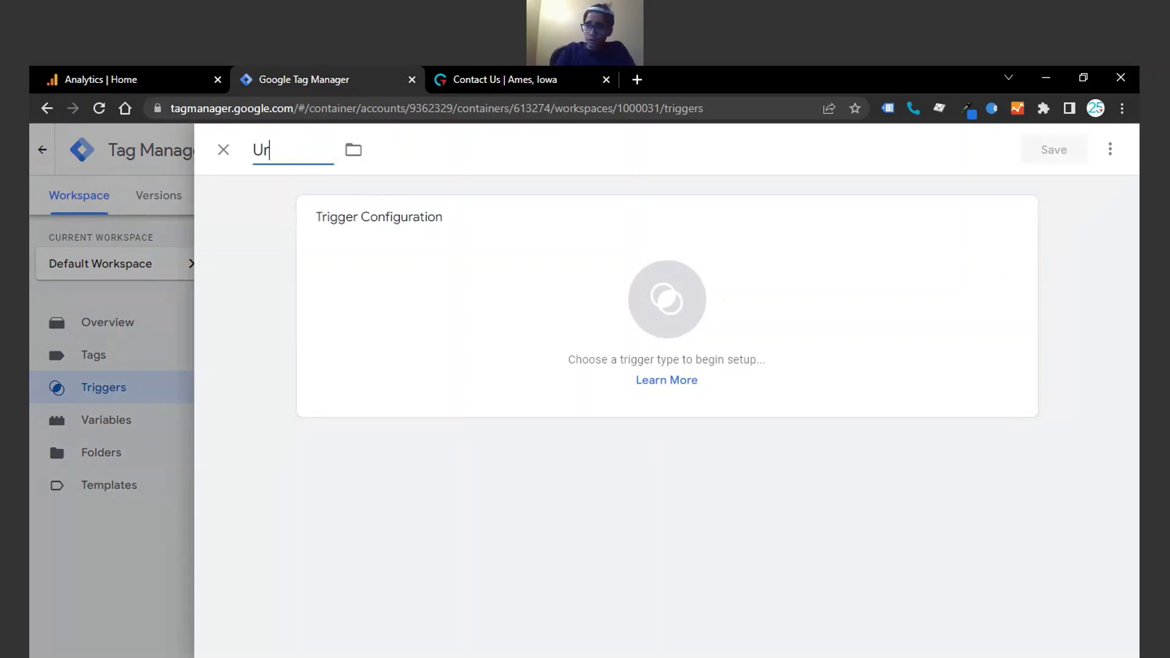
key(BackSpace)
key(BackSpace)
text(Contact)
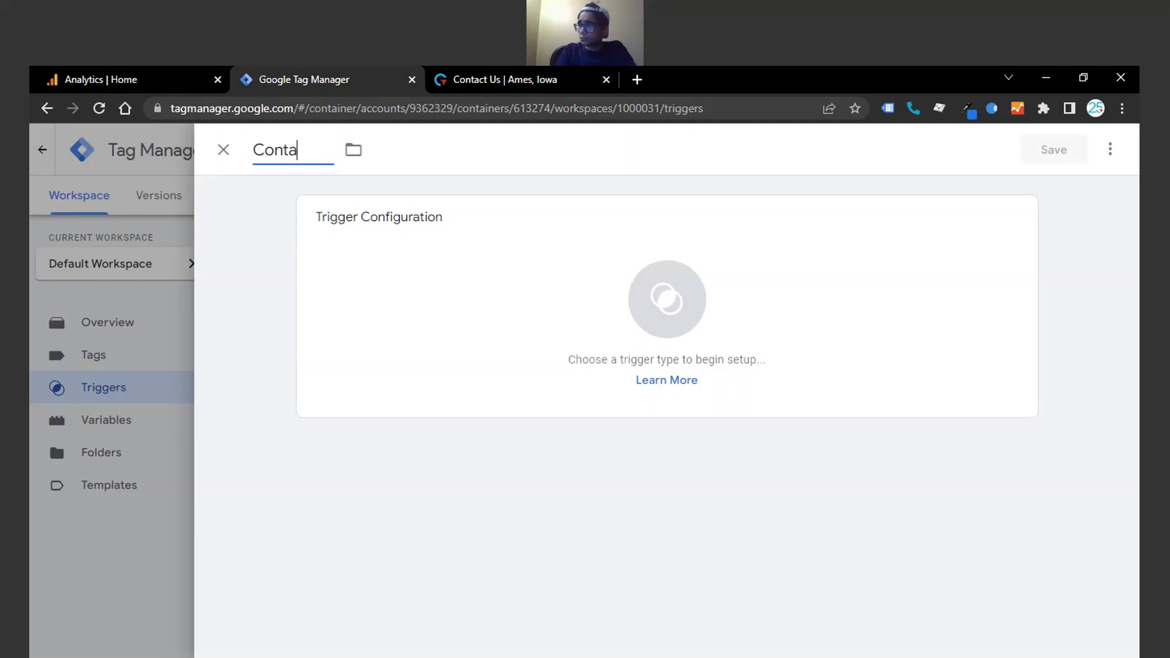
key(BackSpace)
text(ct Us)
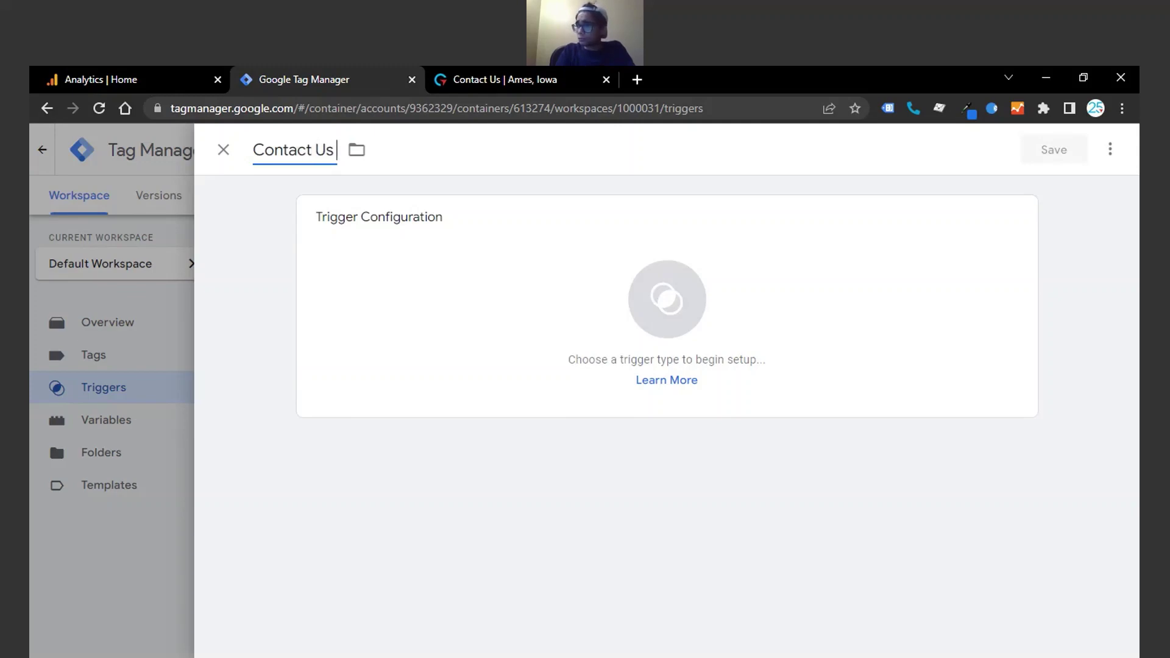
text( Trigger)
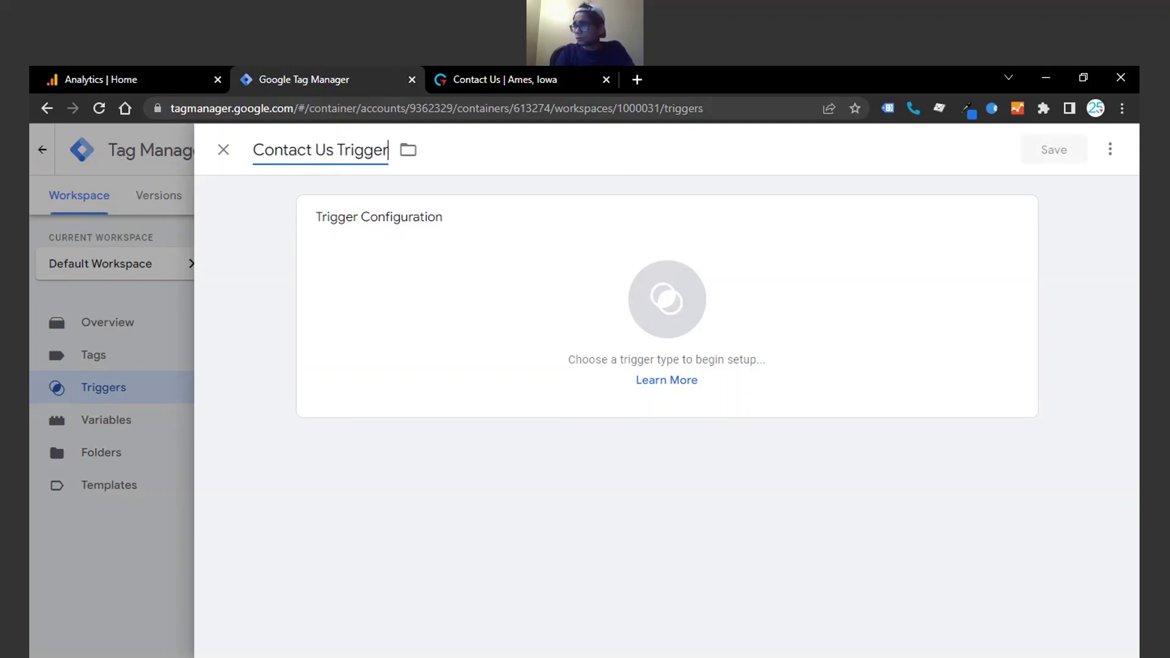
click(509, 311)
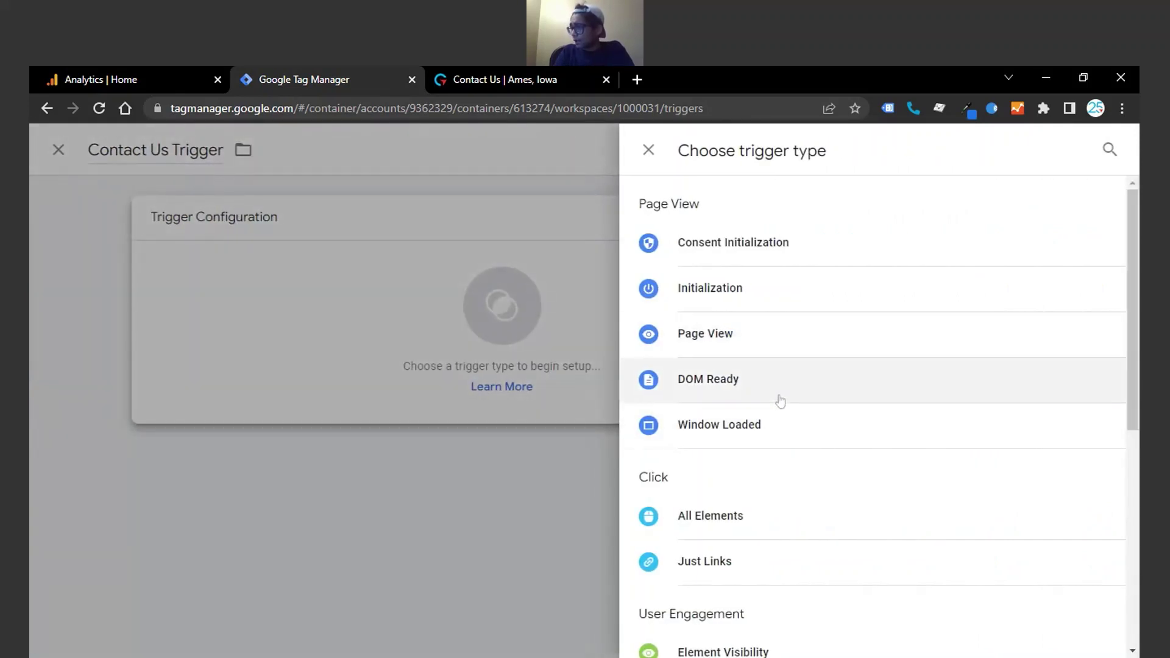
scroll(777, 399, down, 3)
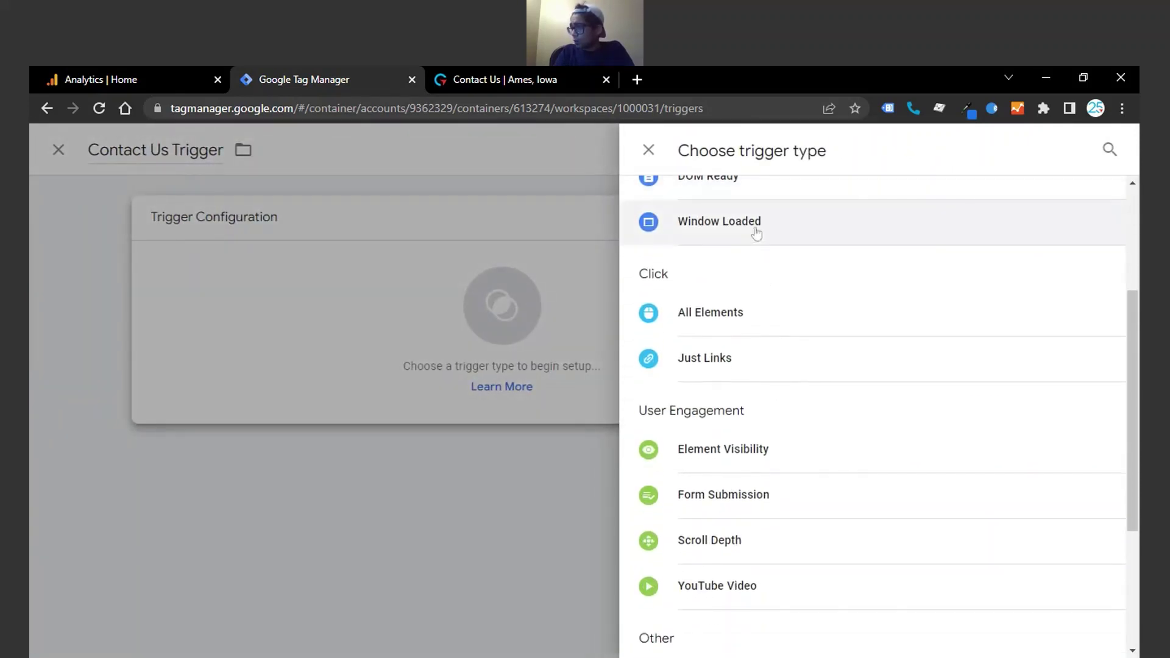
Step: Make it a Window Loaded trigger firing only when Page URL contains /contact/confirmation
click(756, 234)
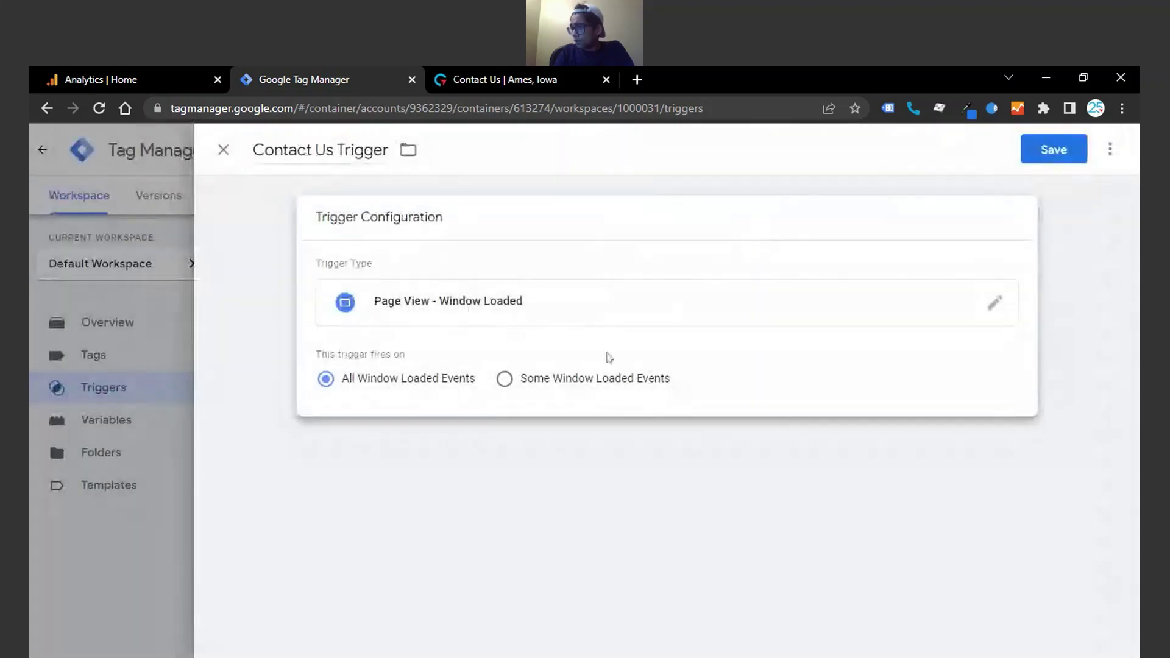
click(555, 379)
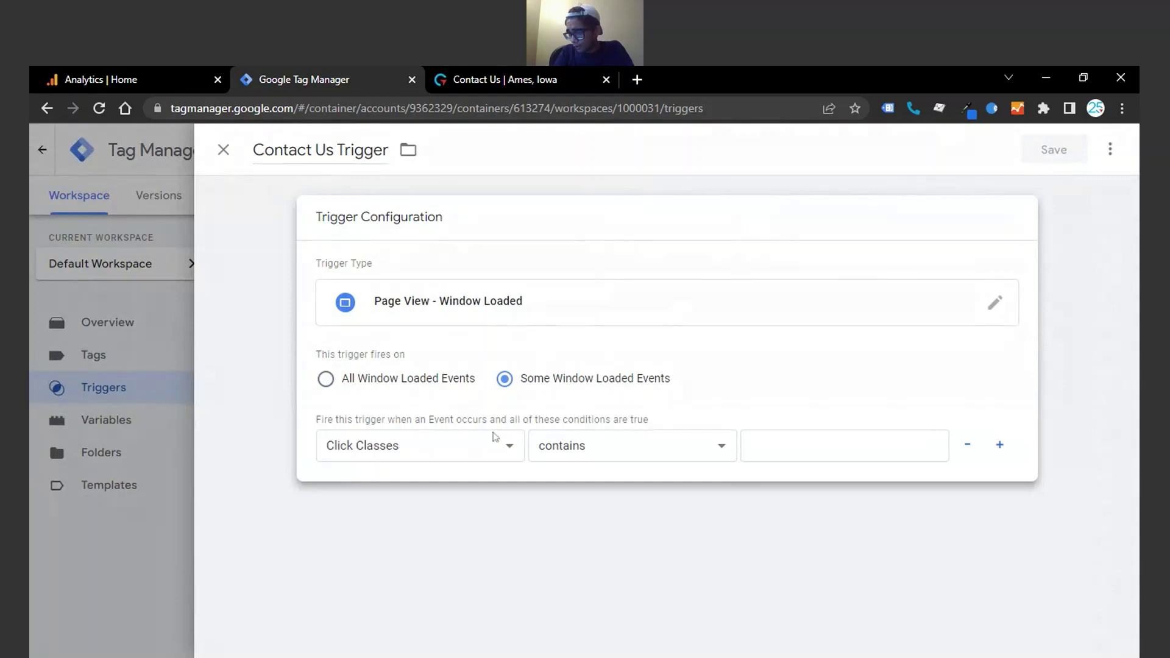
click(500, 443)
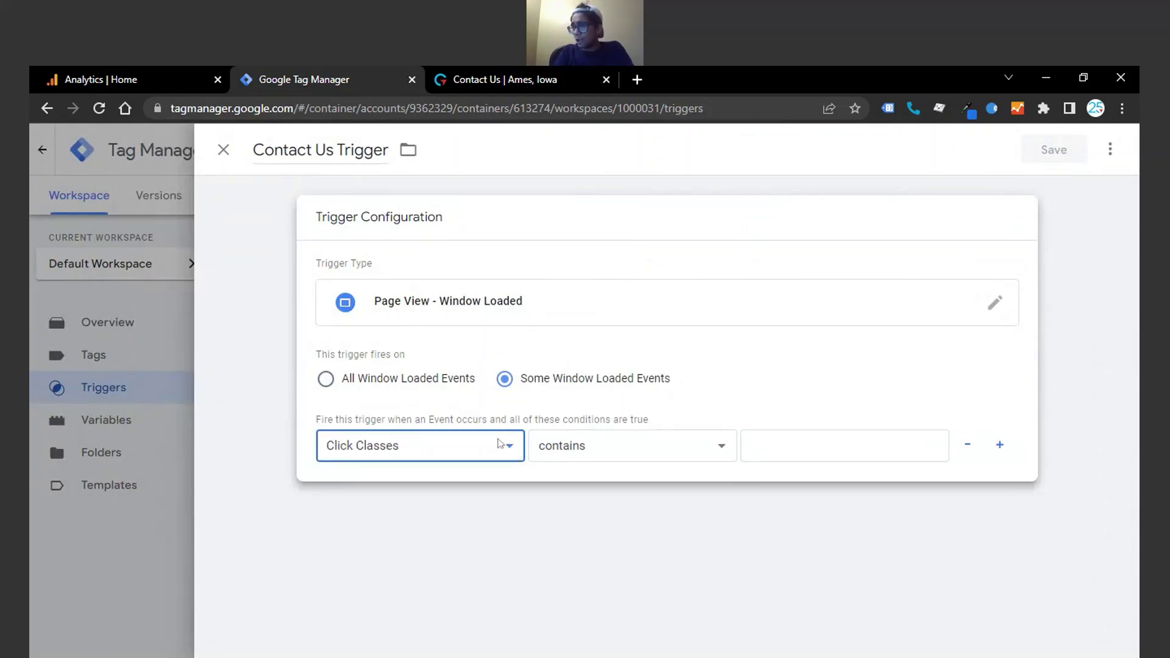
text(url)
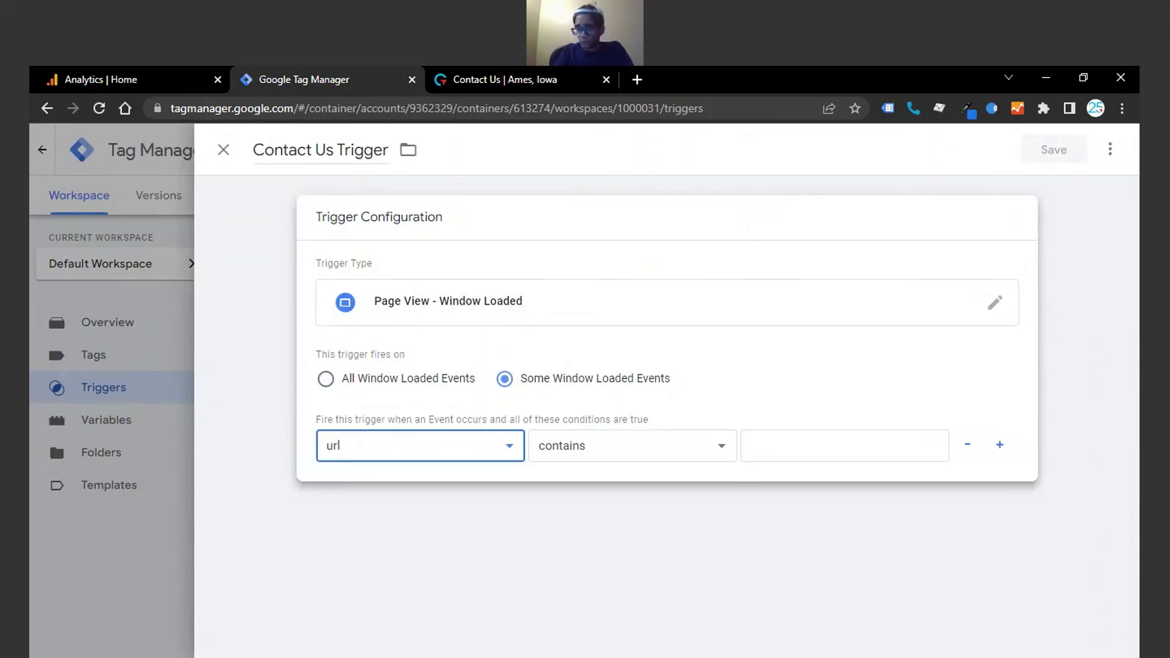
text(p)
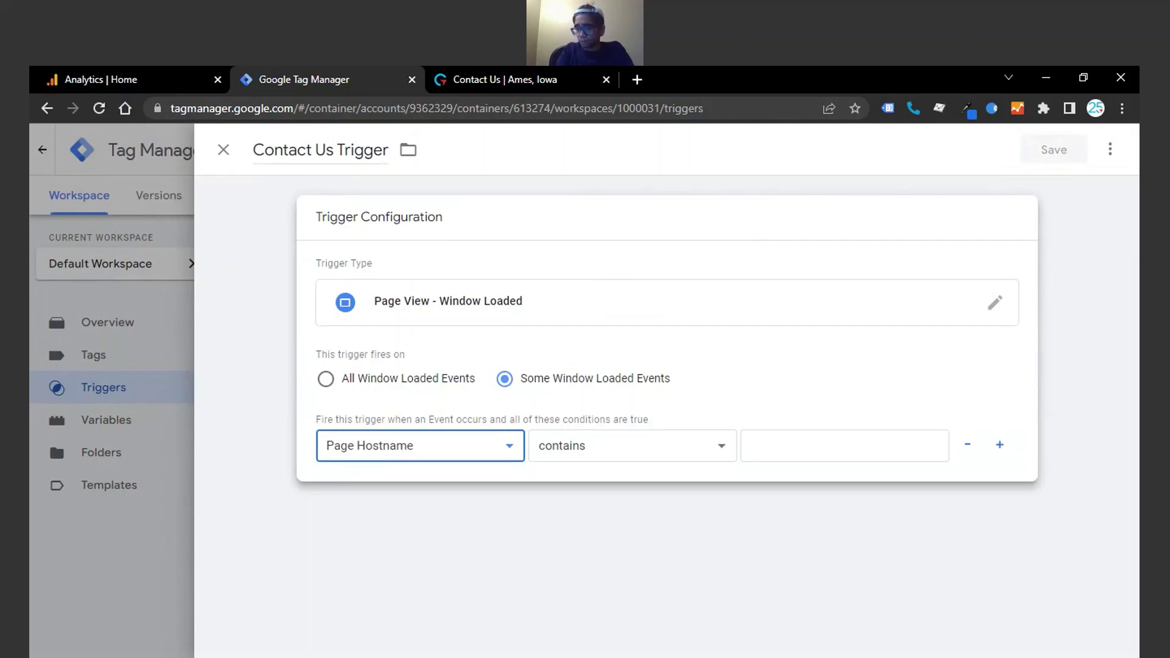
key(Down)
key(Down)
key(Tab)
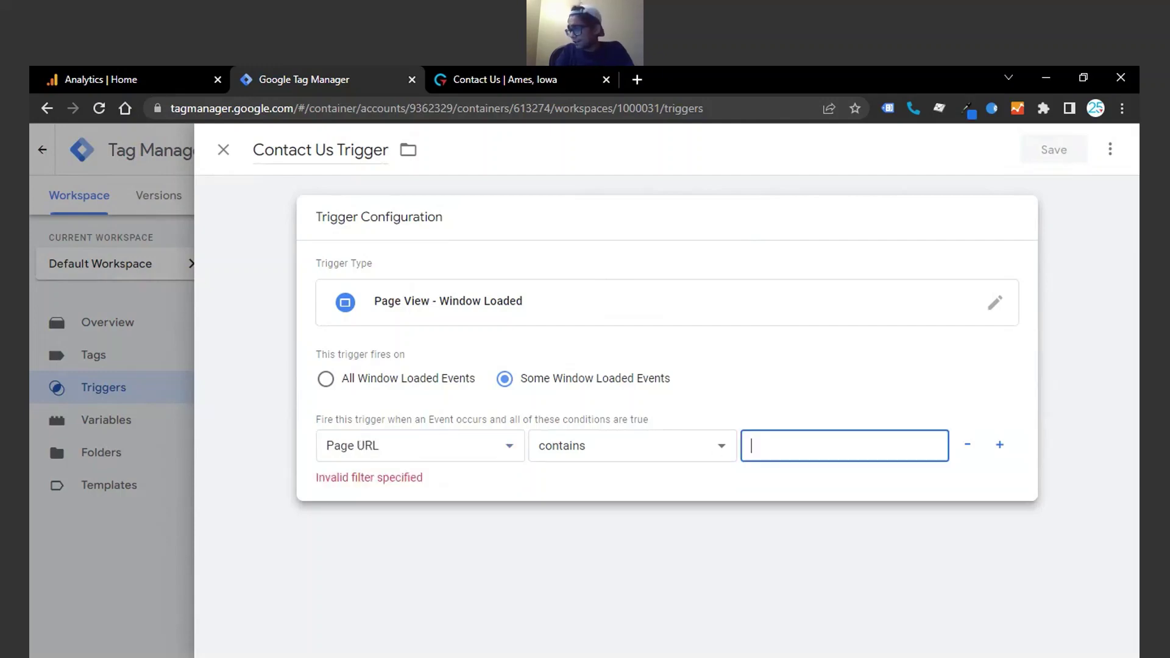
text(alreach.com/contact/confirmation)
click(824, 445)
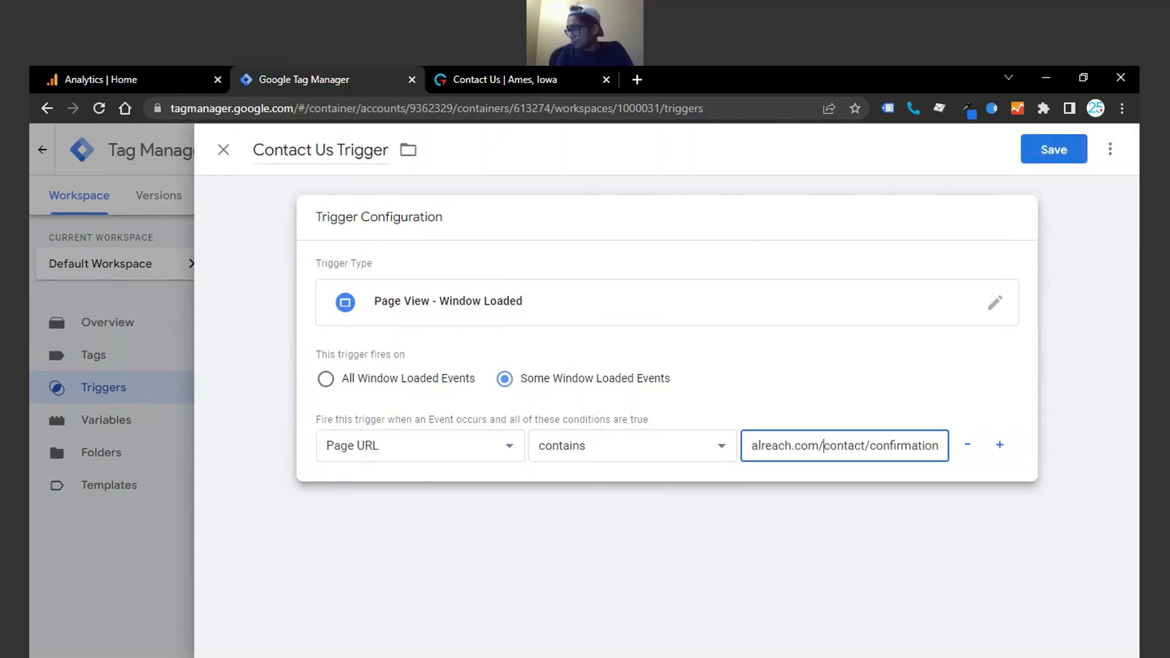
key(shift+Home)
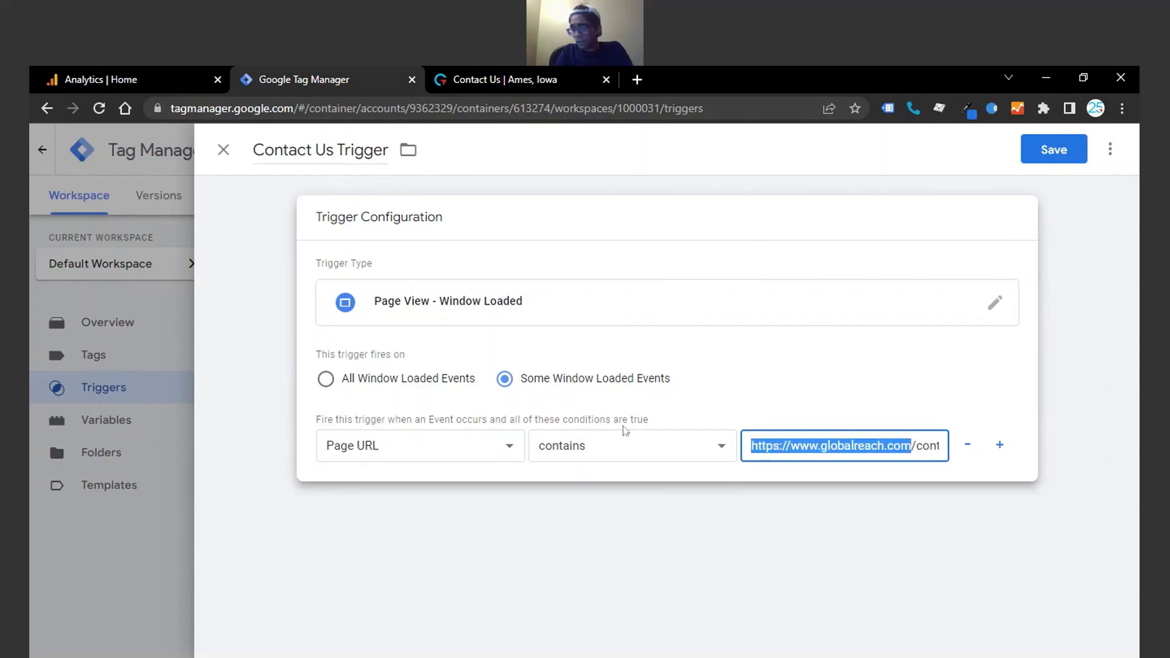
key(BackSpace)
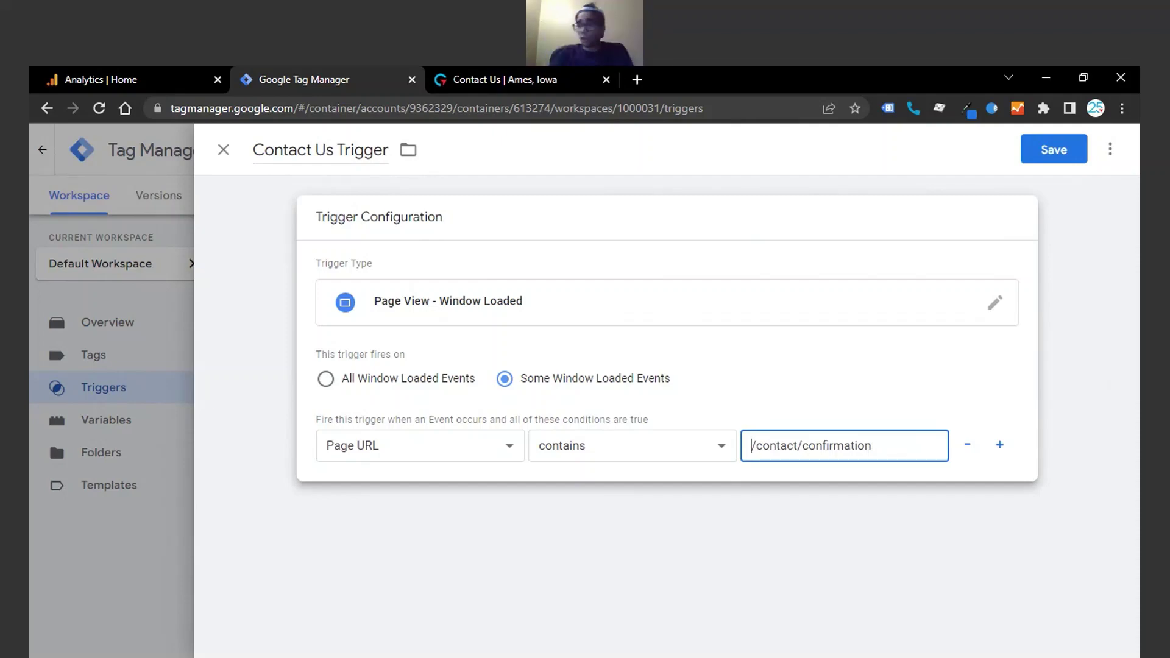
click(607, 449)
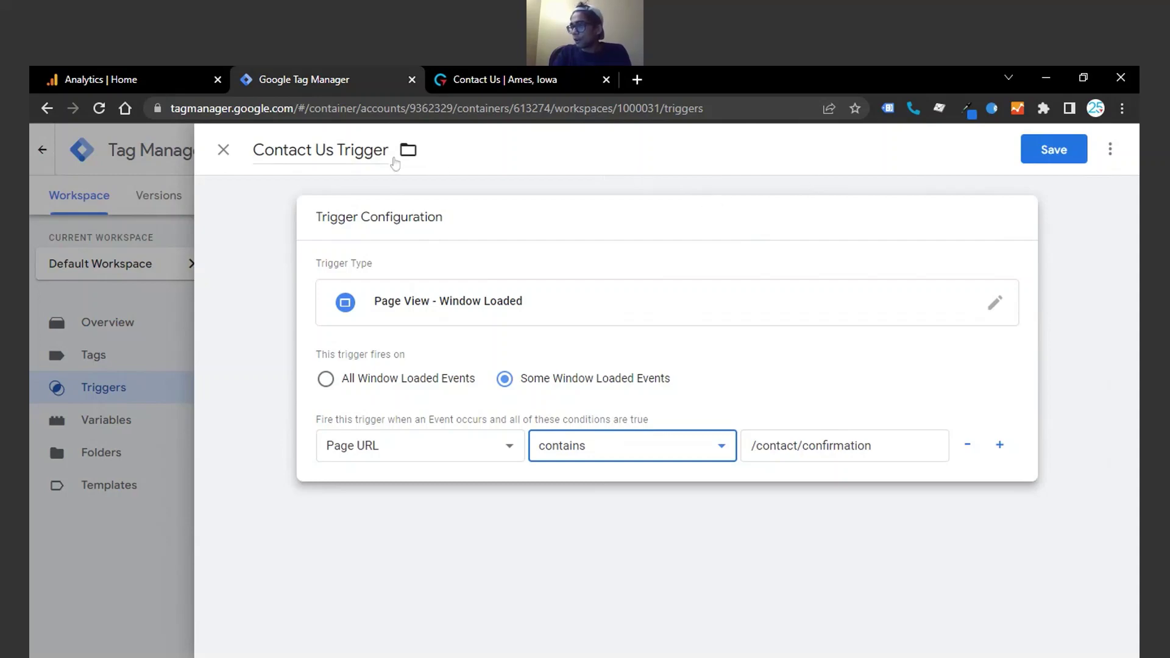
Step: Rename the trigger 'Contact Us Trigger - Tutorial' and save it
click(388, 149)
text(- Tut)
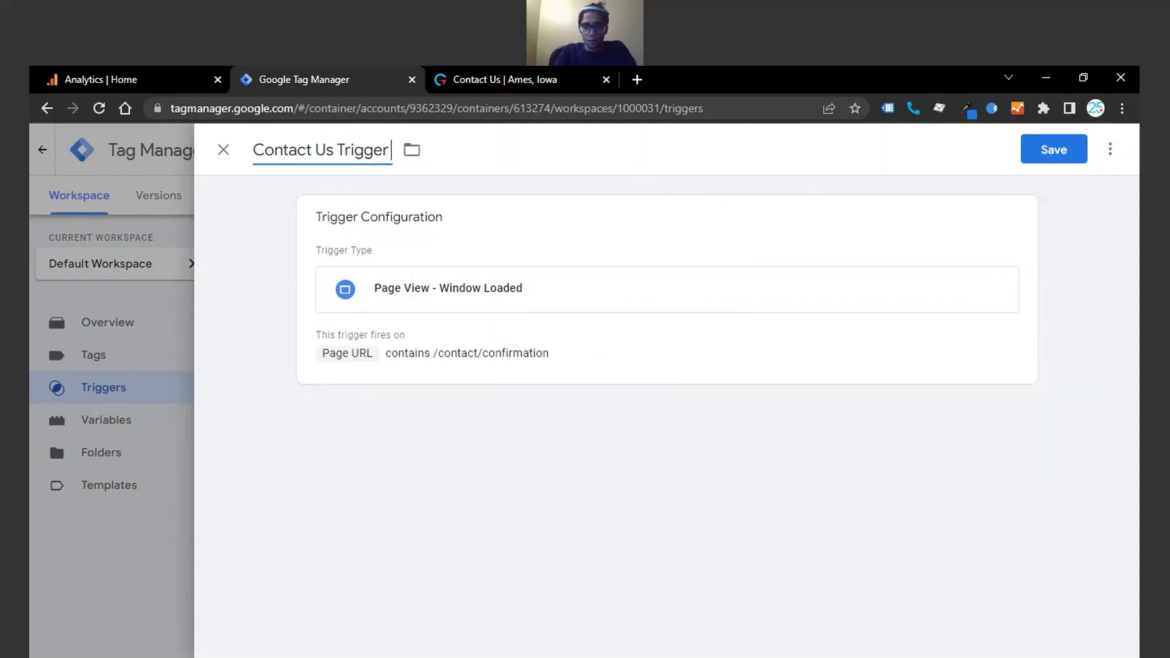
text(orial)
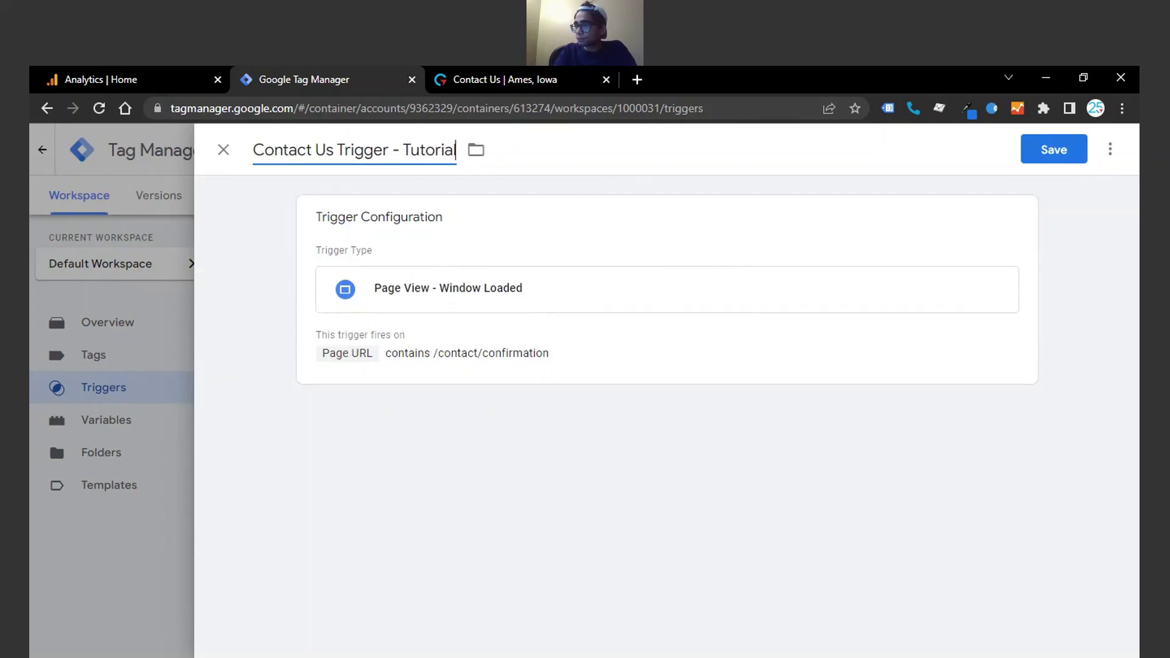
key(ctrl+a)
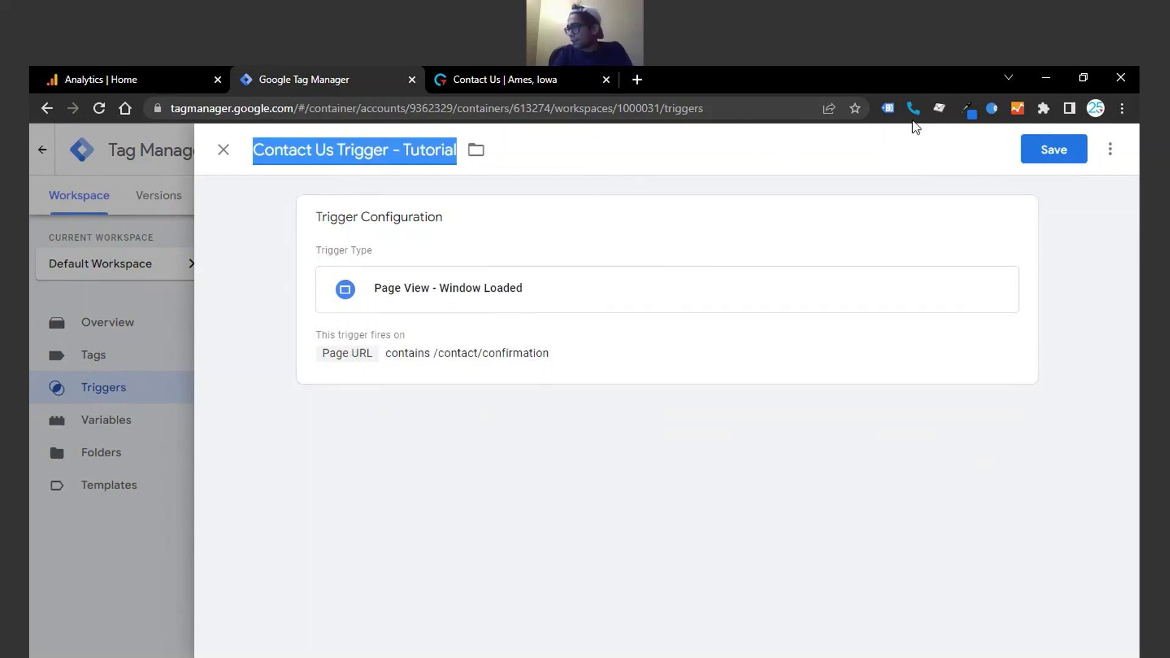
click(1060, 152)
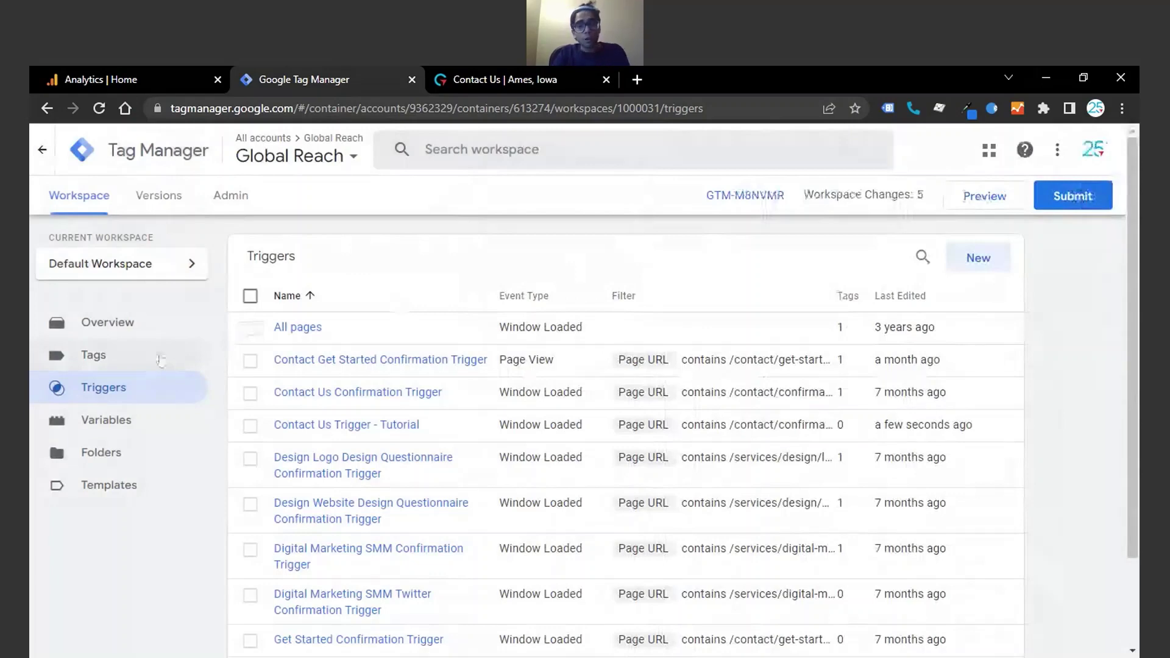
click(161, 361)
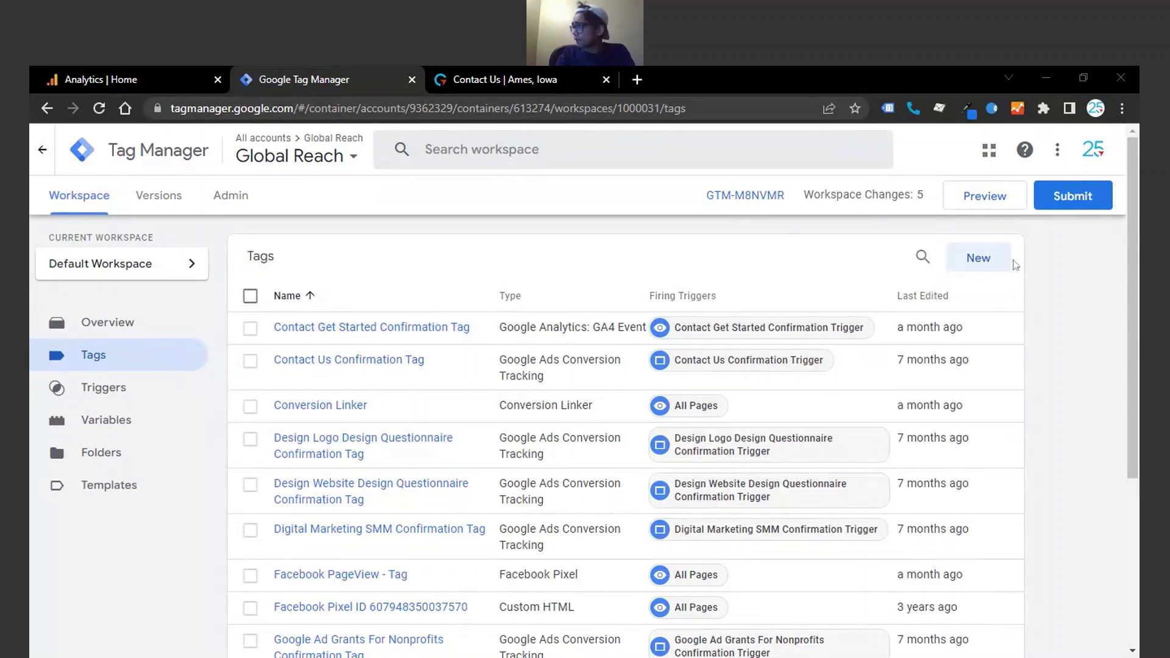
Step: Create a new GA4 Event tag linked to the GA4 Configuration tag, with event name 'click'
click(982, 259)
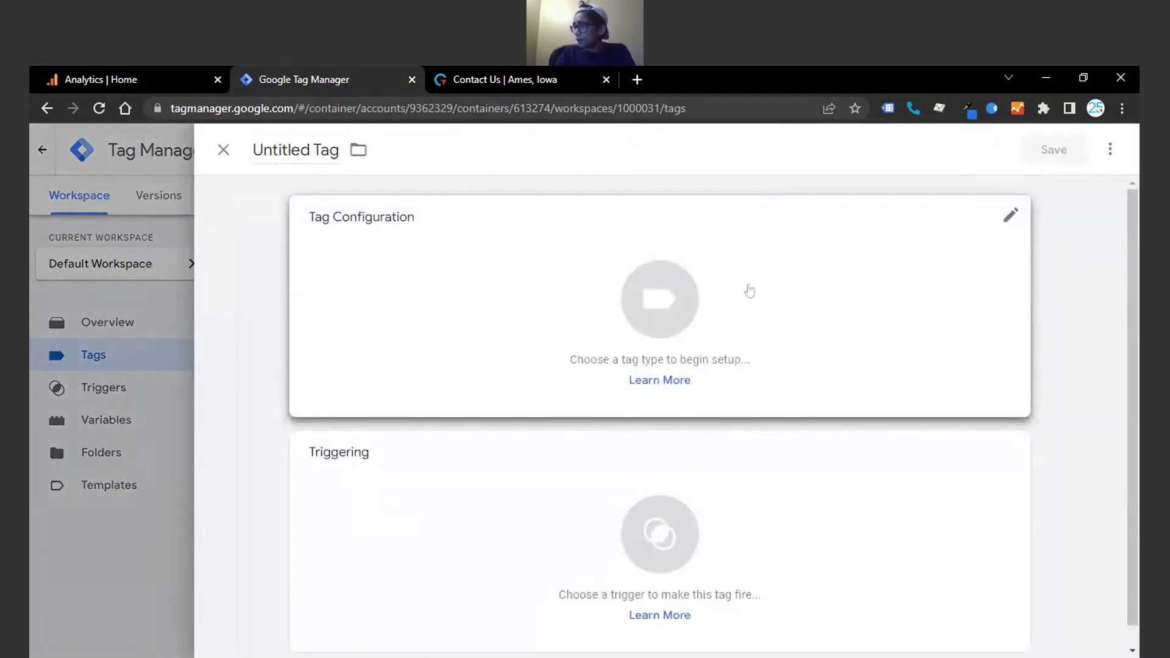
click(749, 291)
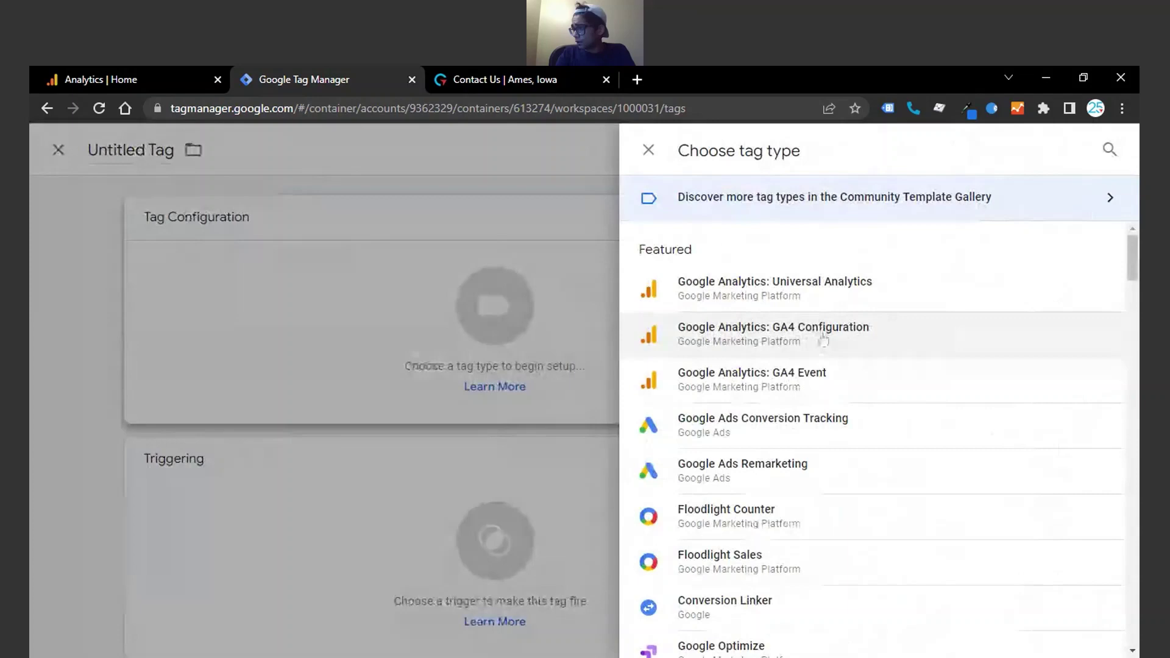
click(827, 385)
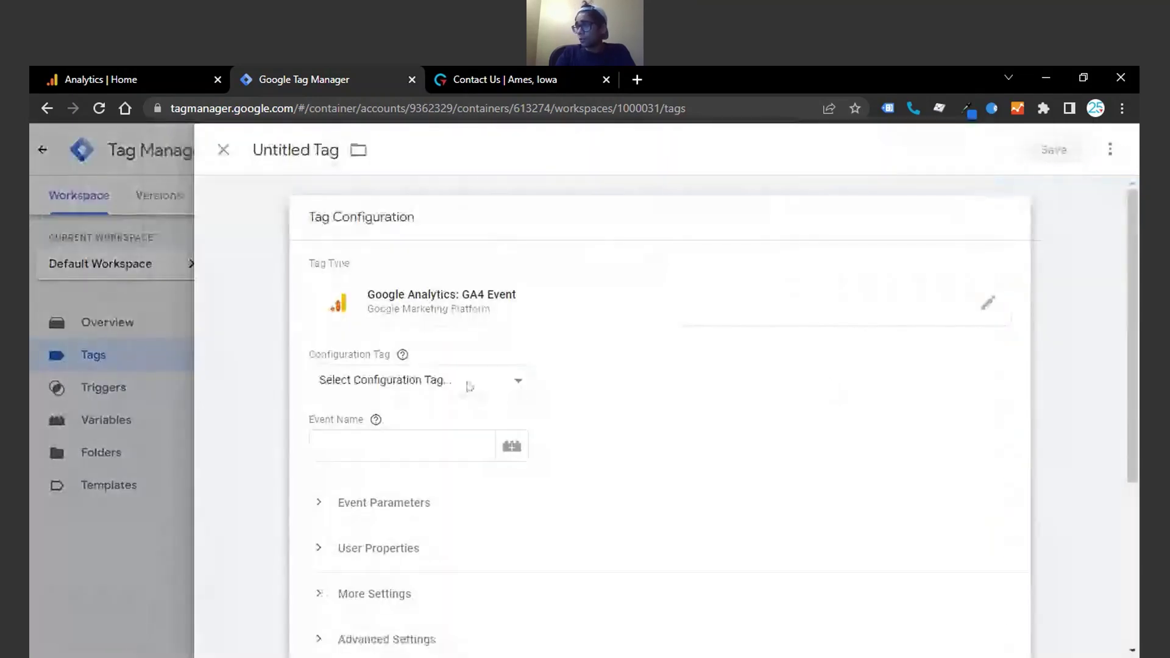
click(467, 437)
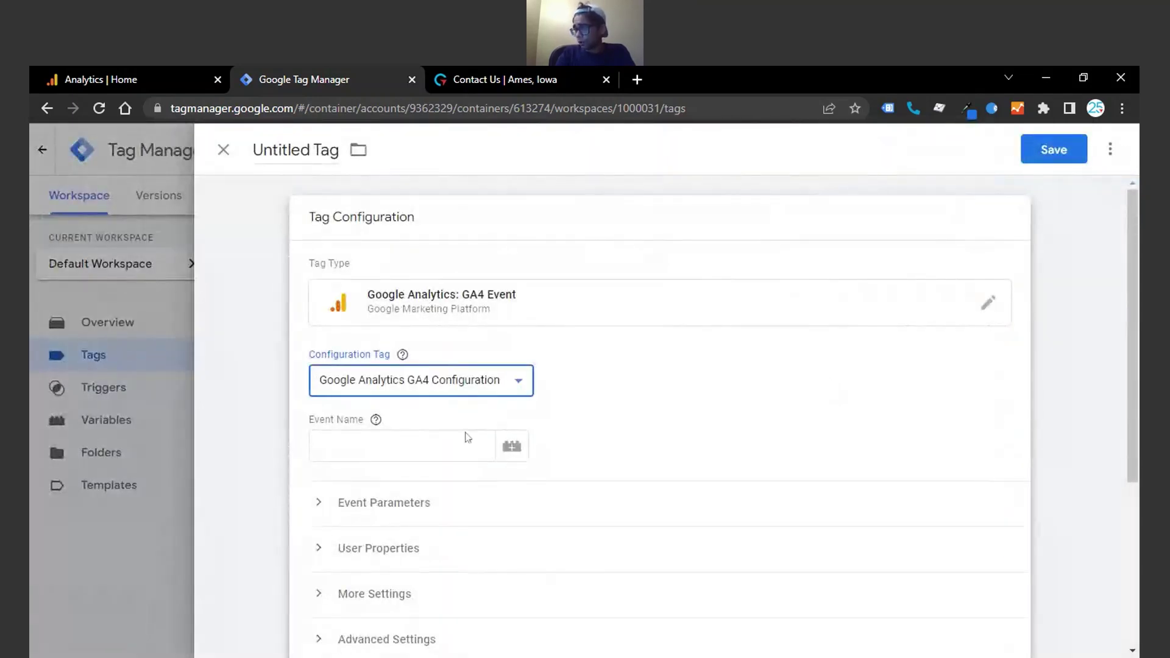
click(402, 445)
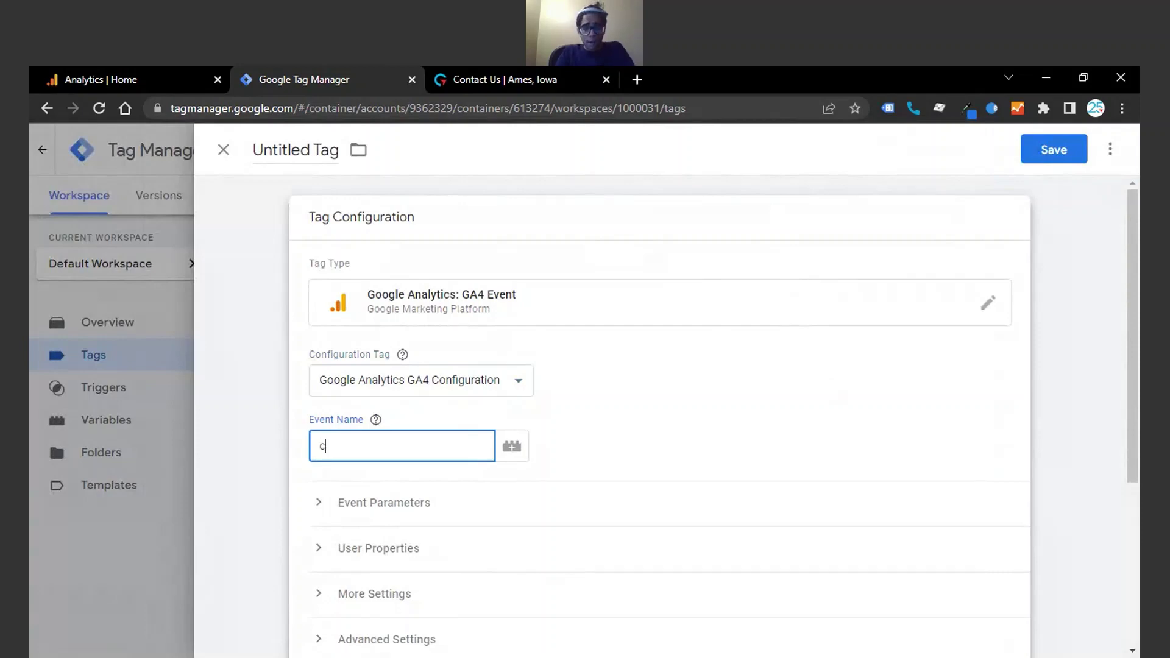
text(click)
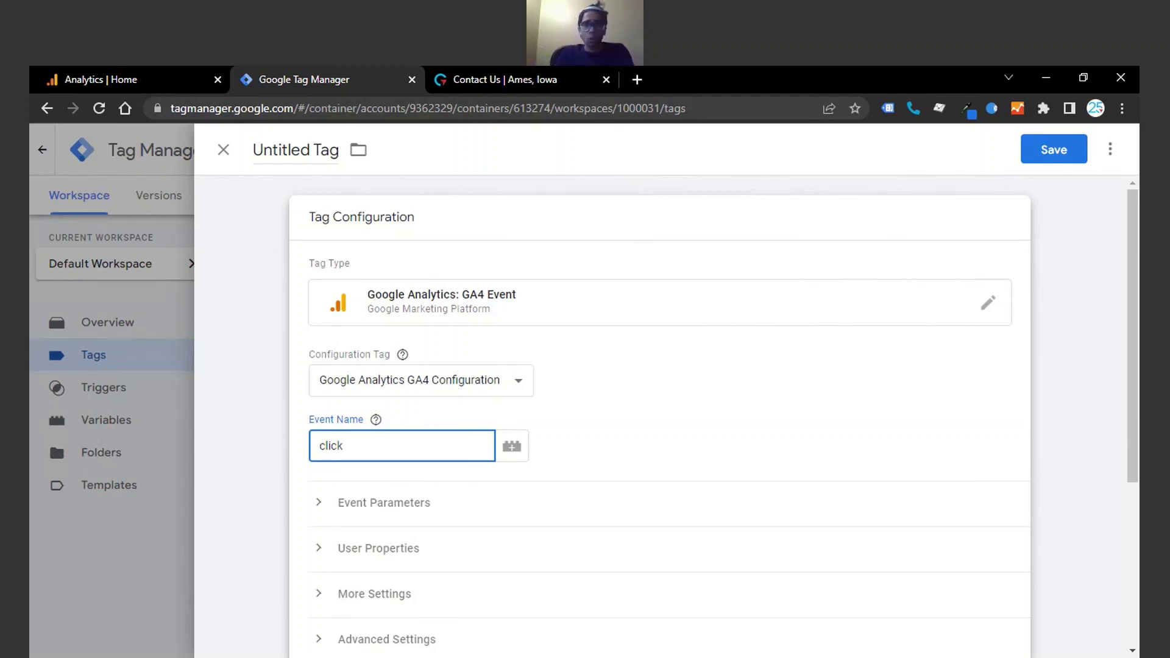
scroll(376, 434, down, 1)
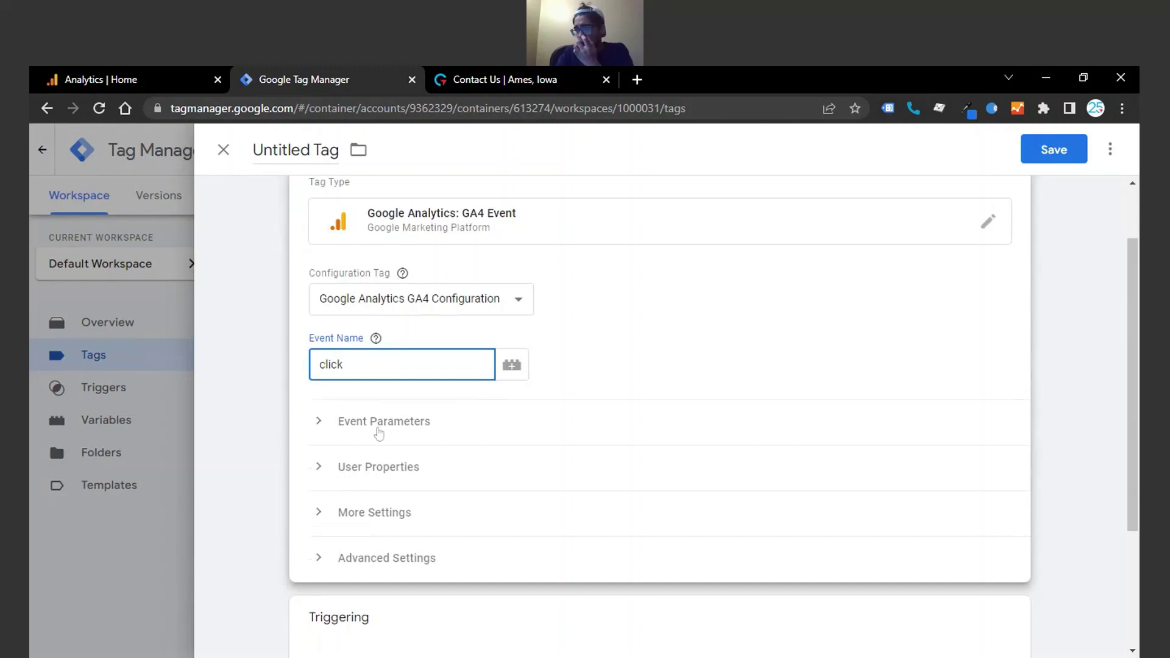
Step: Add event parameter contact_form_submission with the value 'Contact Us Submission'
click(385, 426)
click(393, 489)
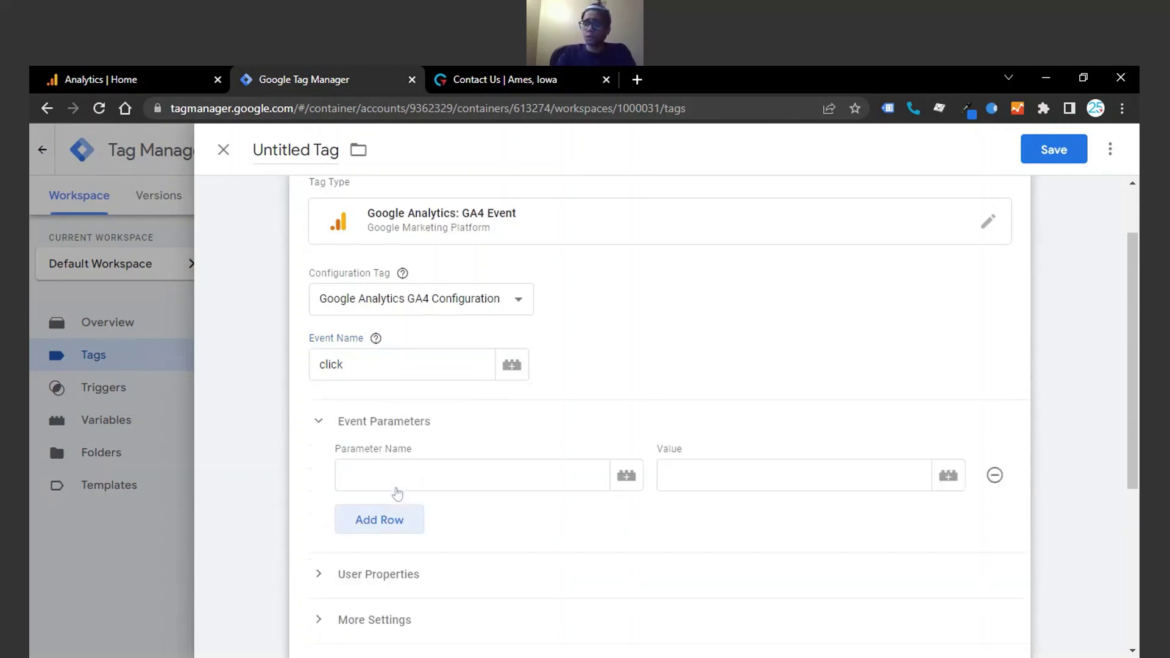
click(395, 484)
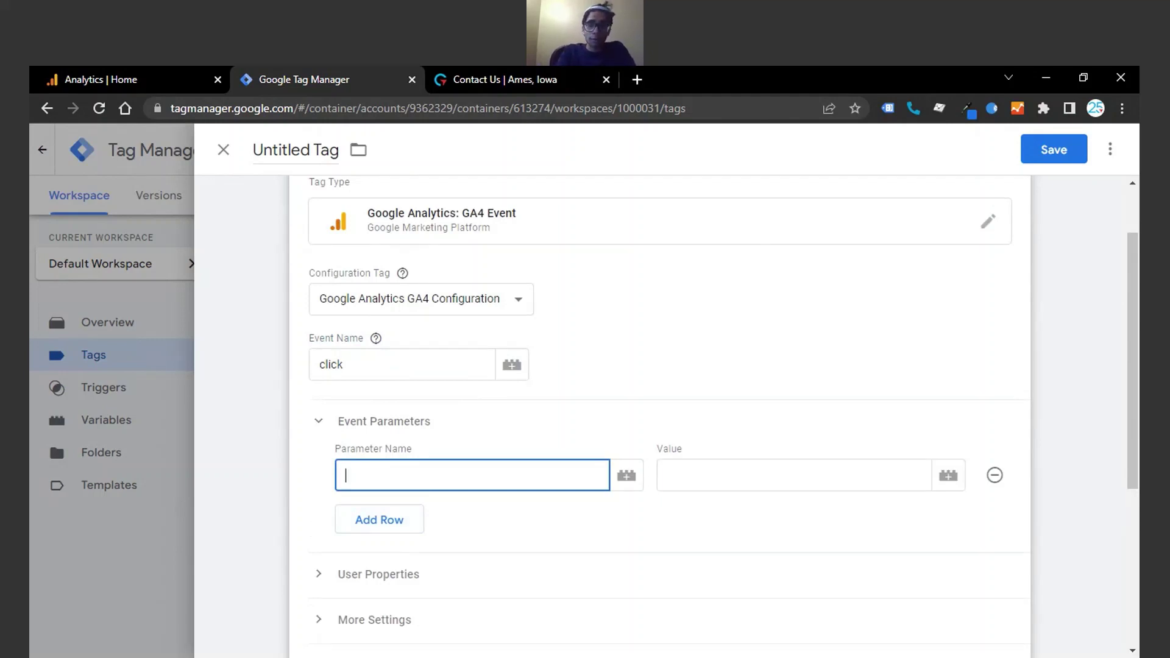
text(conta)
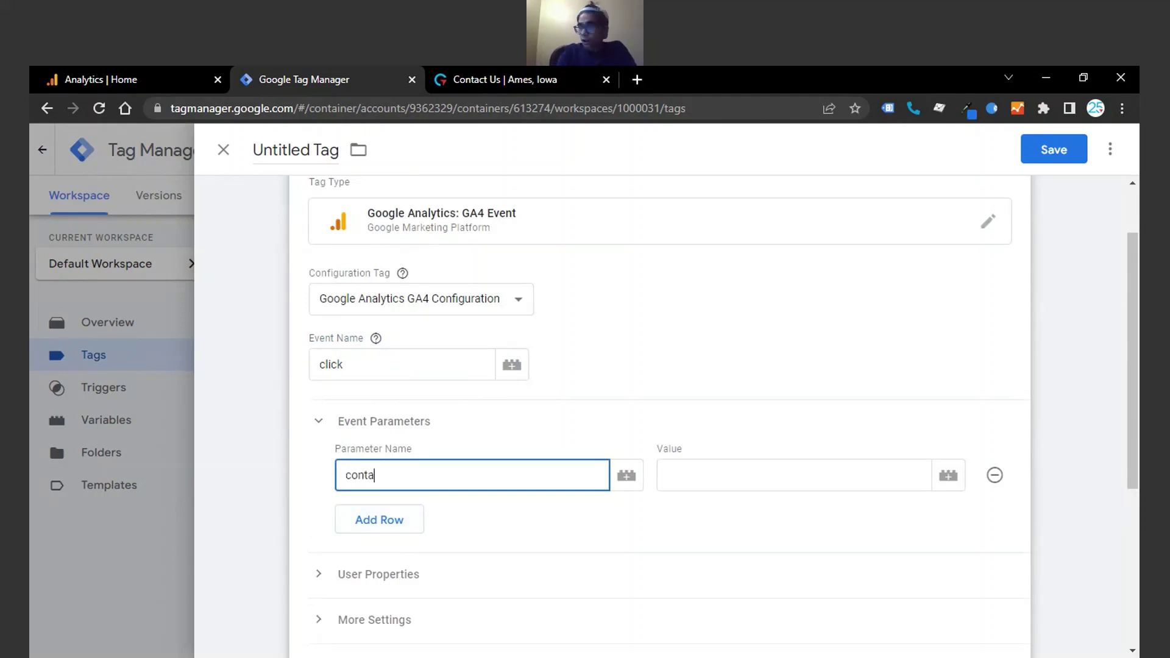
text(ctuform)
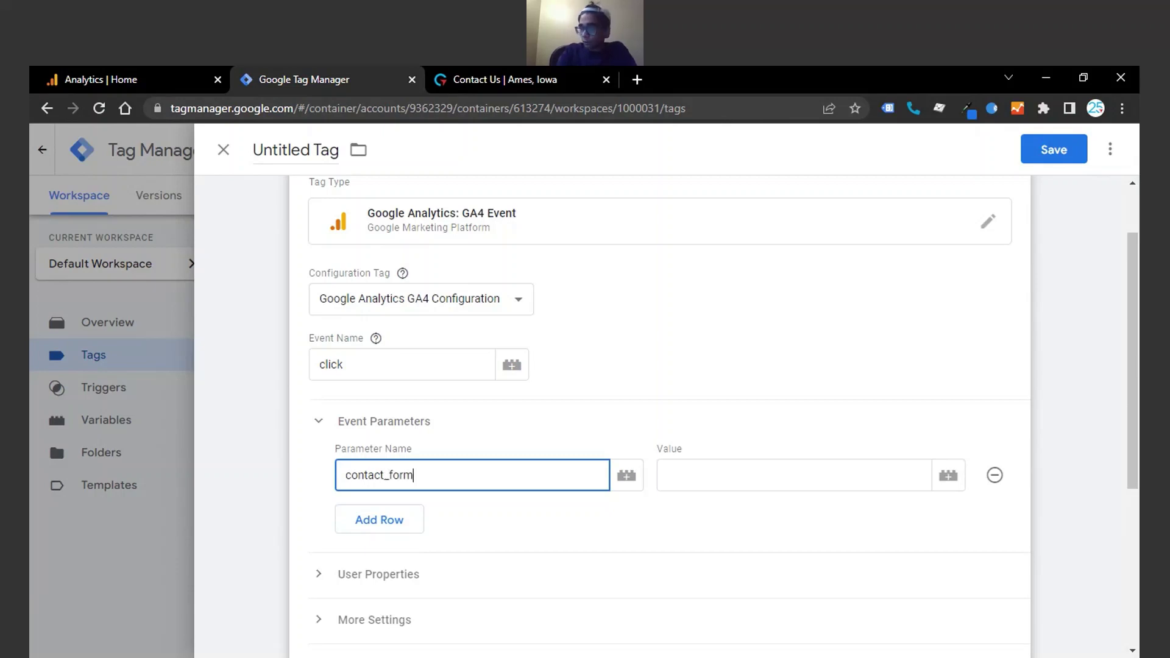
text(_submission)
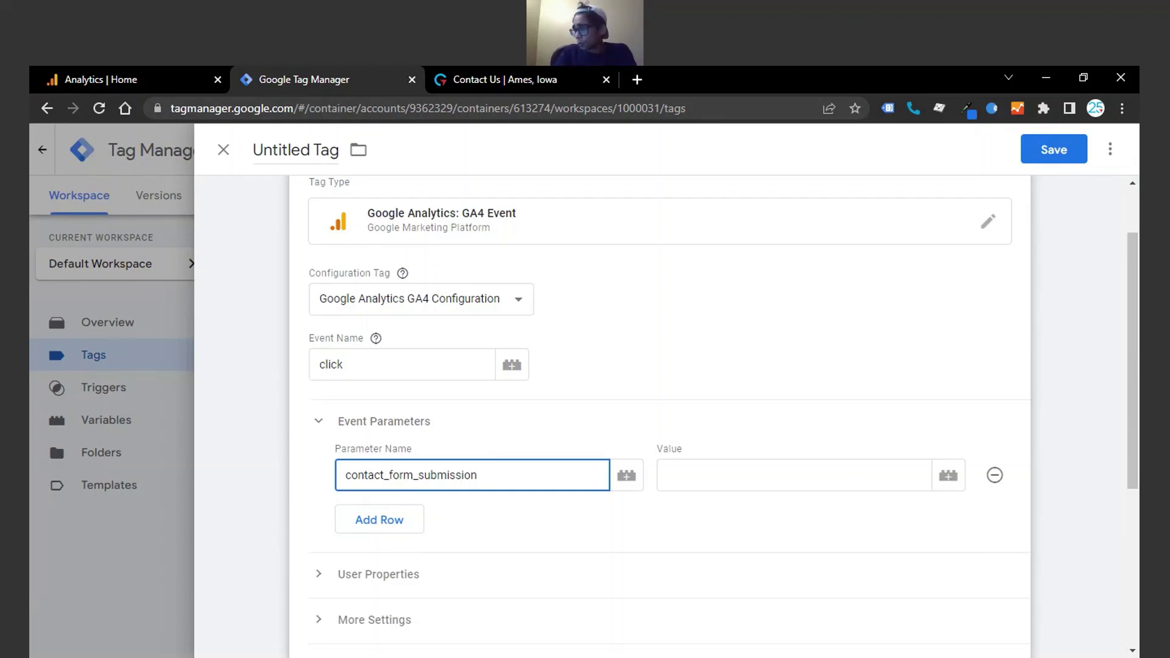
key(Tab)
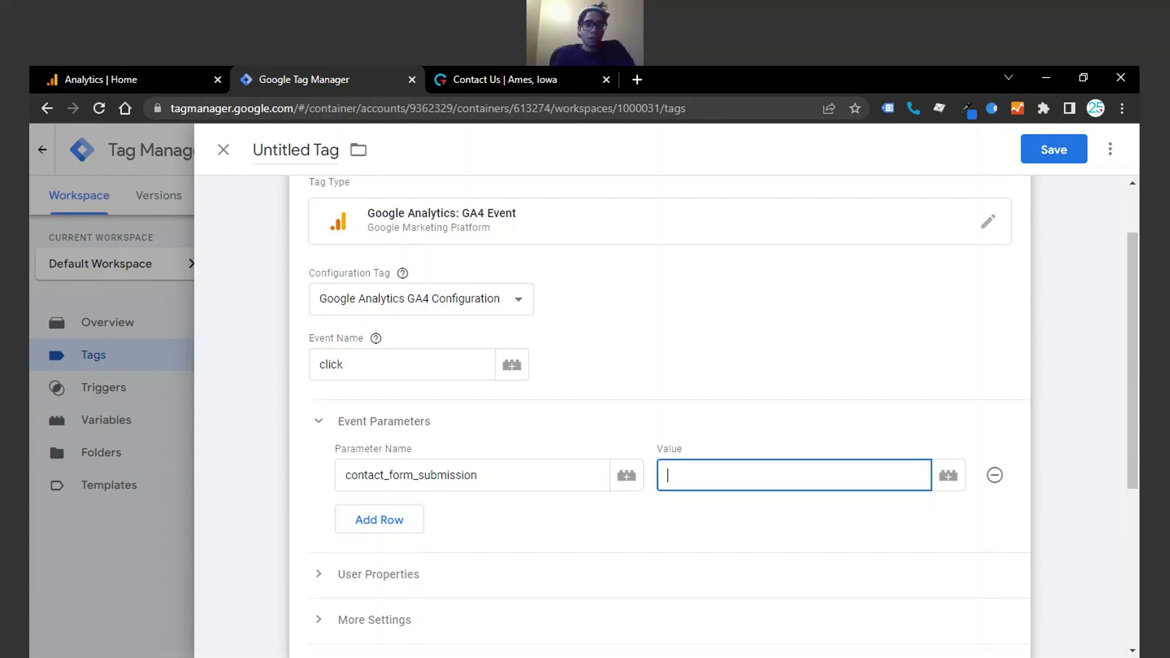
text(ontact Us Sub)
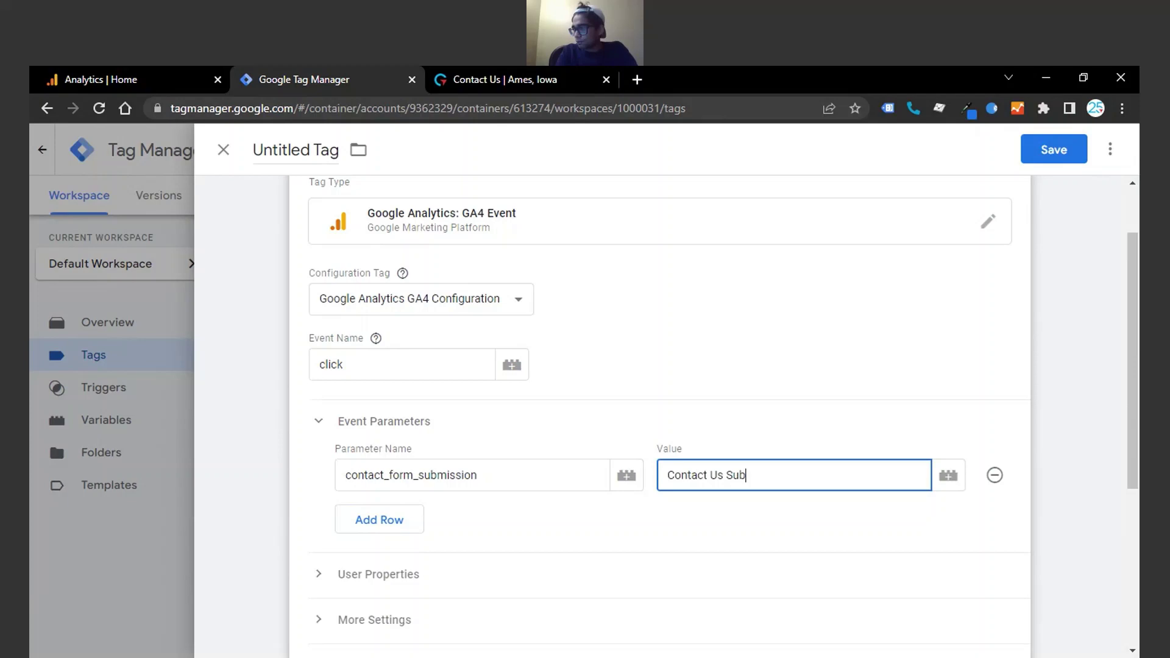
text(mission ;)
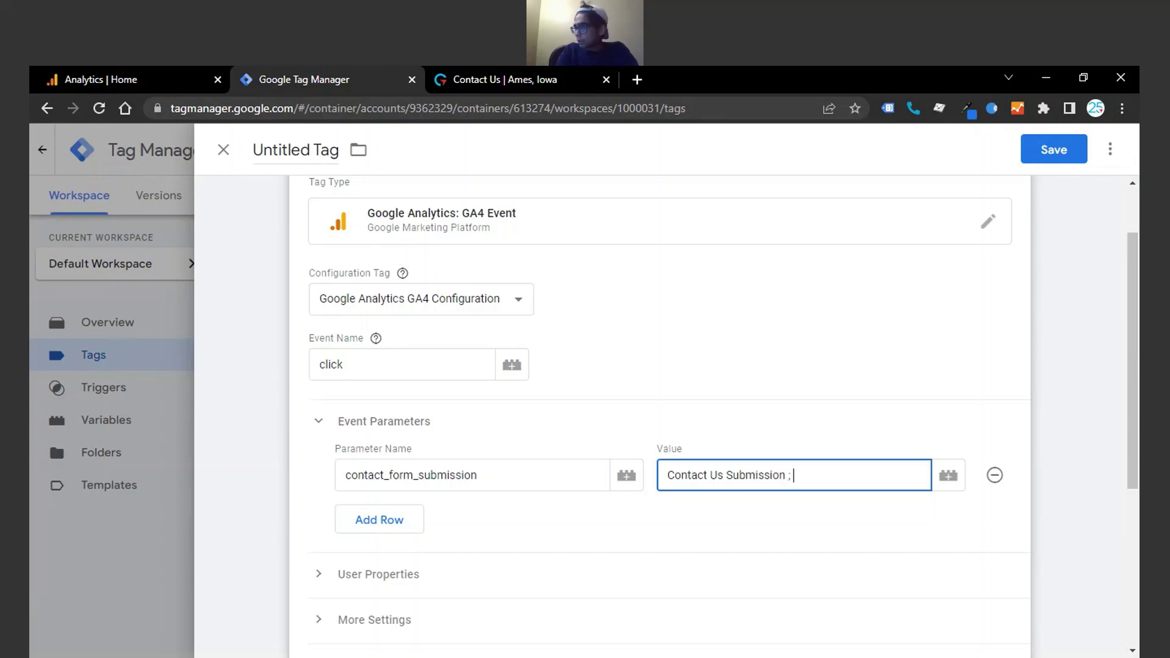
Step: Append the {{Page URL}} variable, giving 'Contact Us Submission ; {{Page URL}}'
click(945, 478)
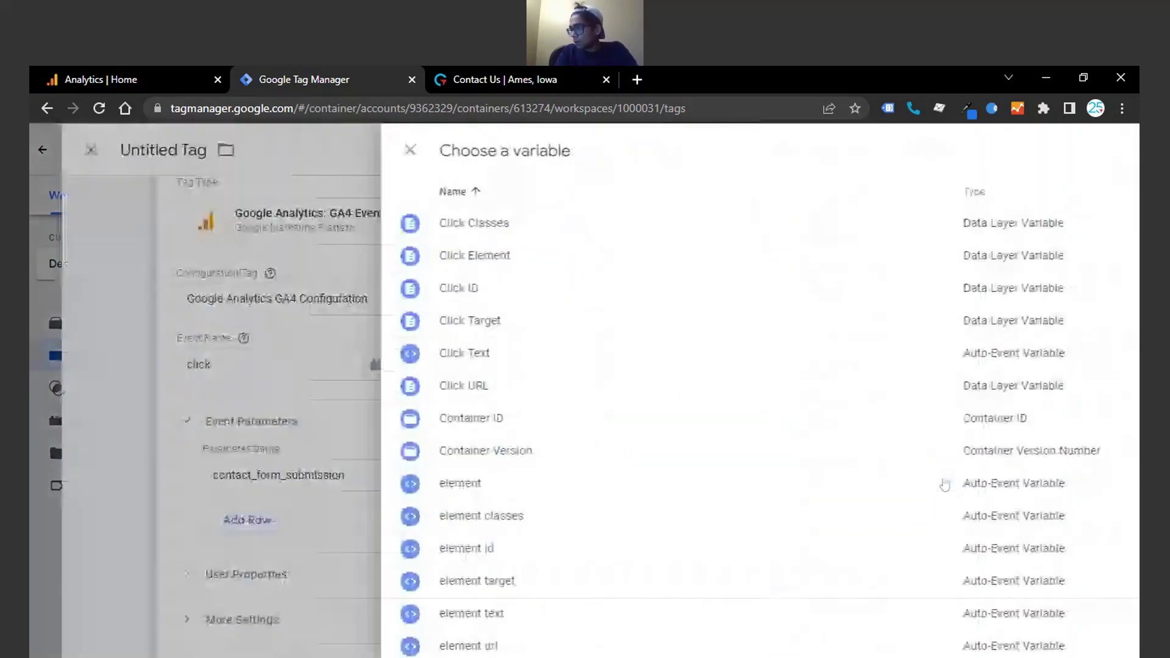
click(994, 150)
text(pa)
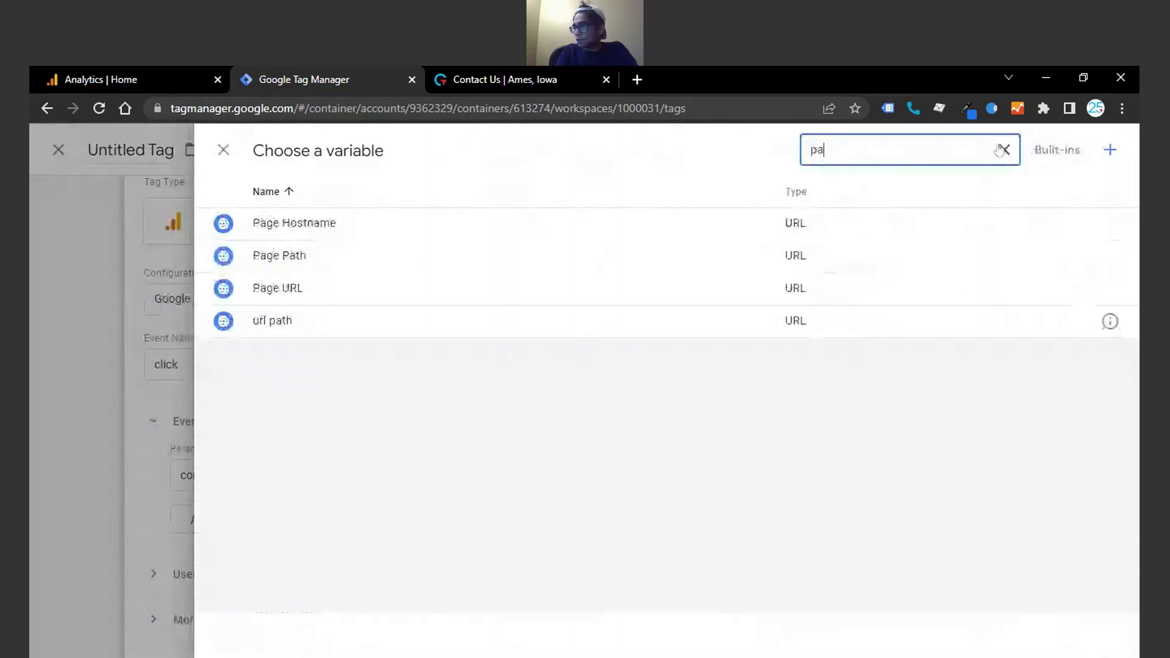
text(ge ur)
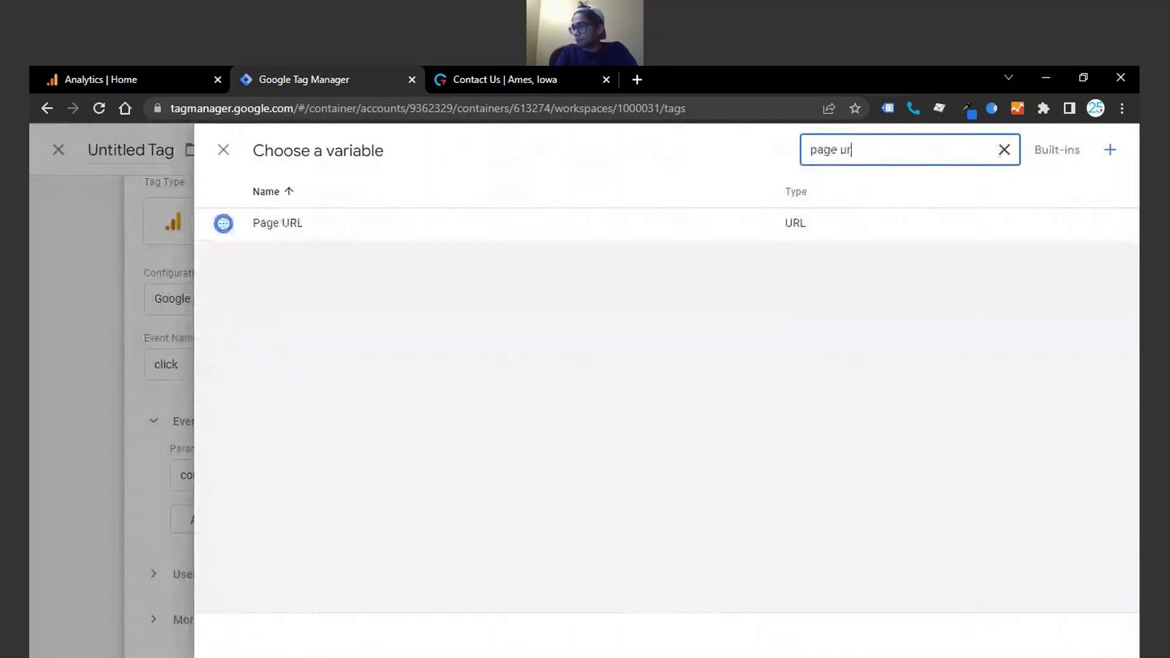
click(786, 223)
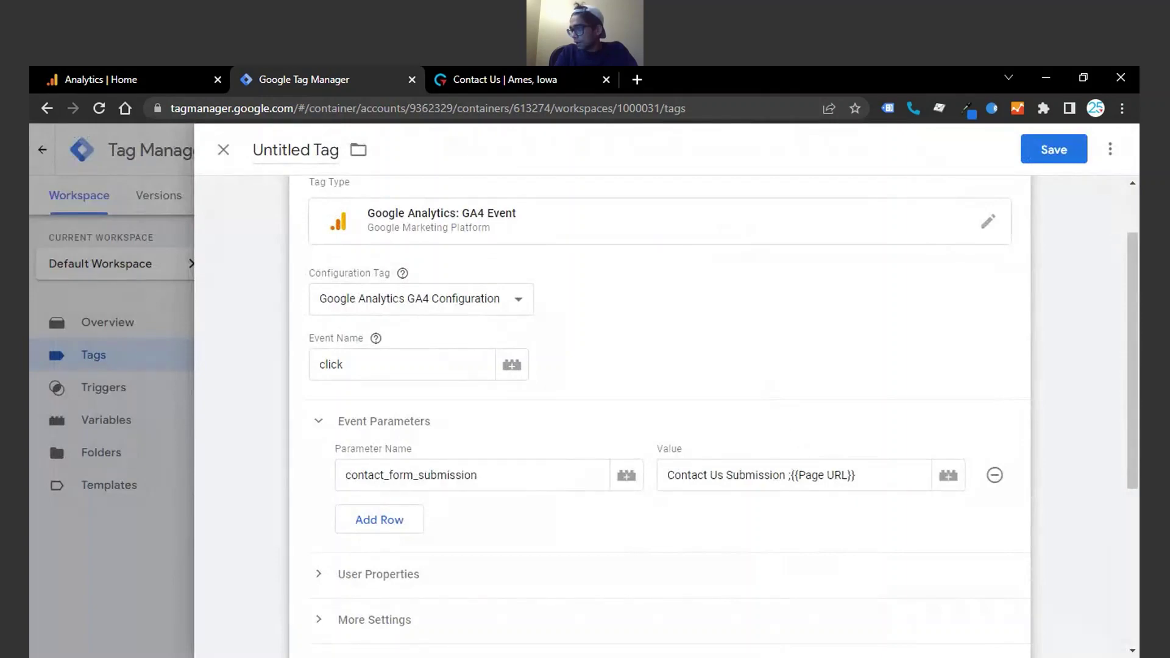
click(791, 474)
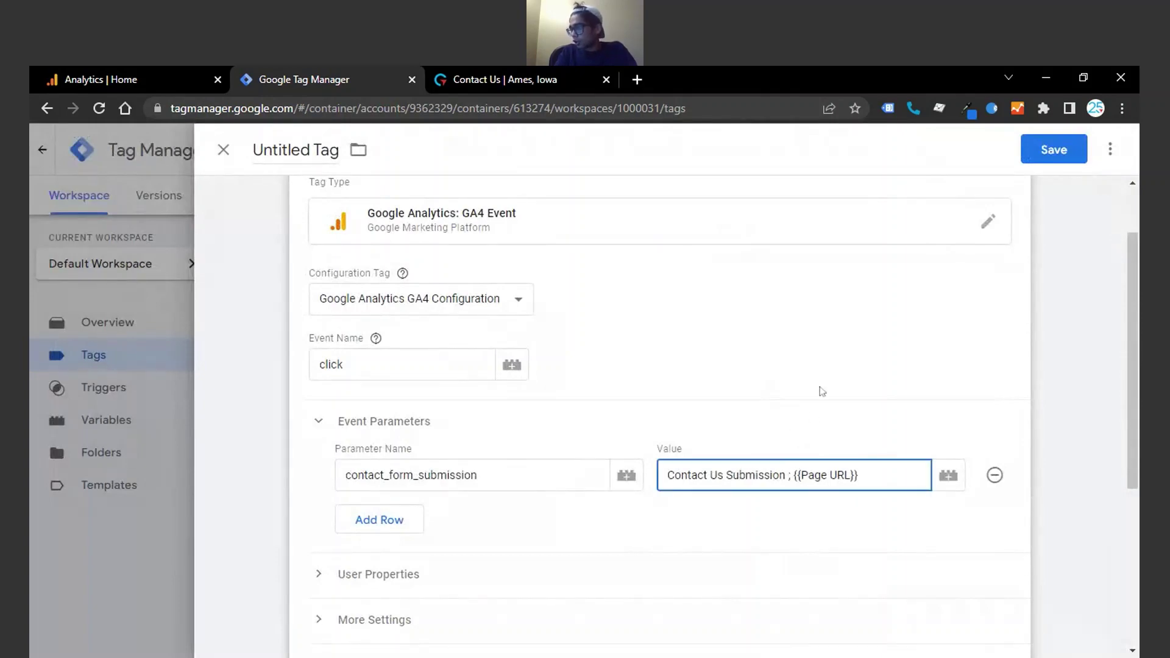
Step: Set the tag to fire on the Contact Us Trigger - Tutorial (Window Loaded) trigger
scroll(822, 392, down, 5)
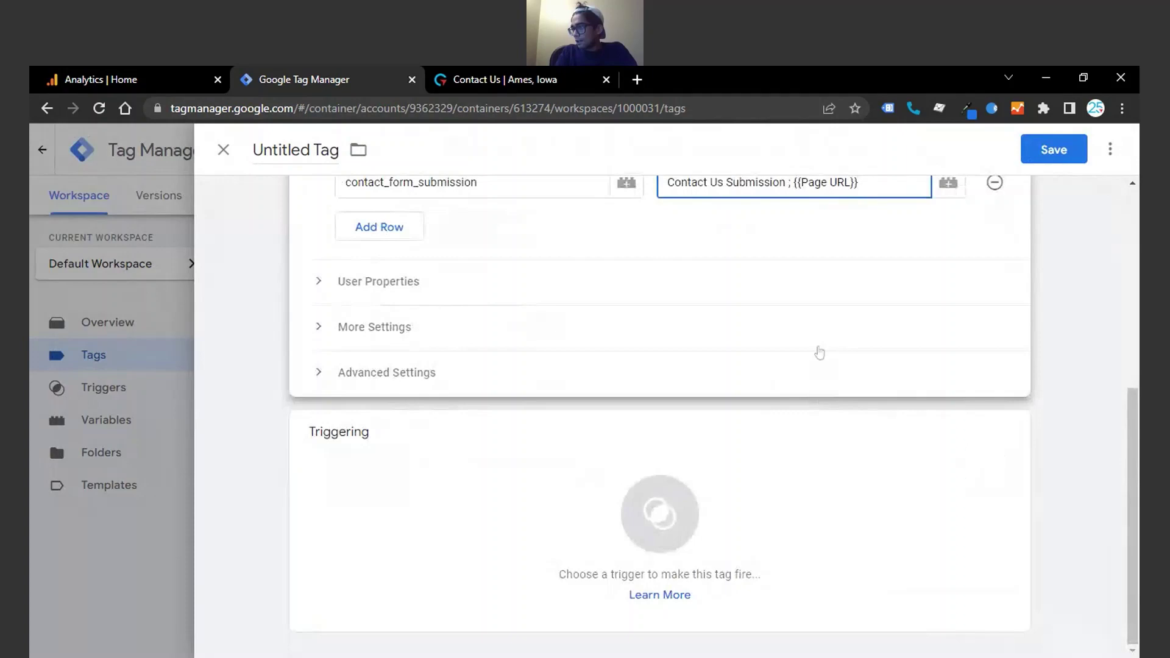
scroll(820, 351, up, 6)
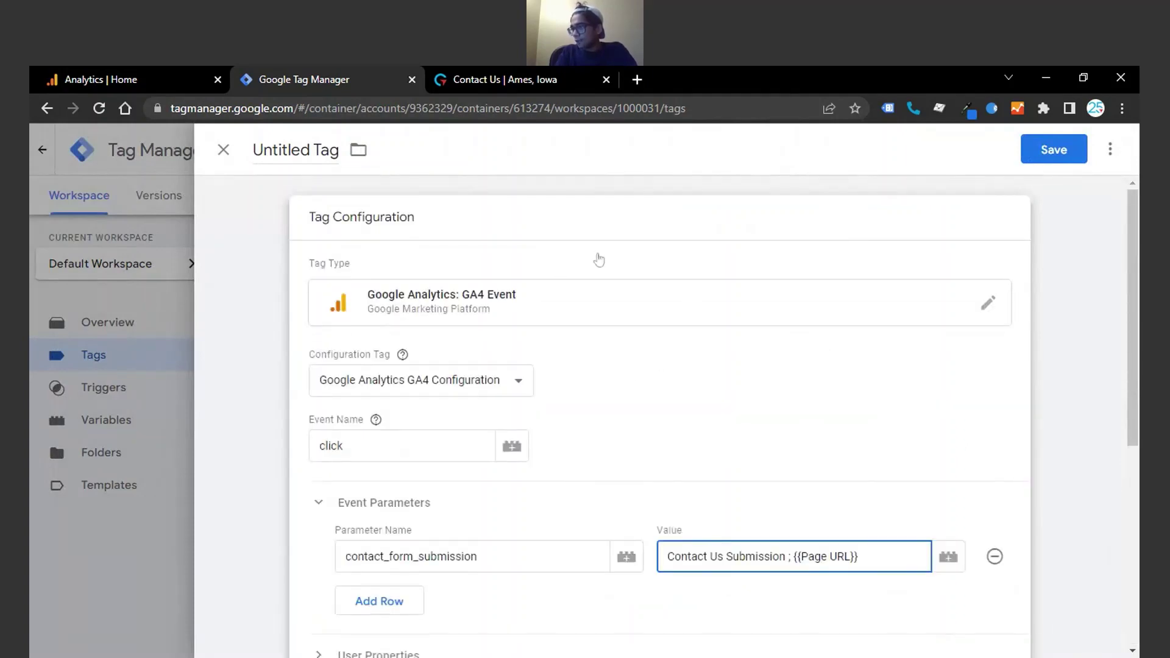
scroll(569, 378, down, 5)
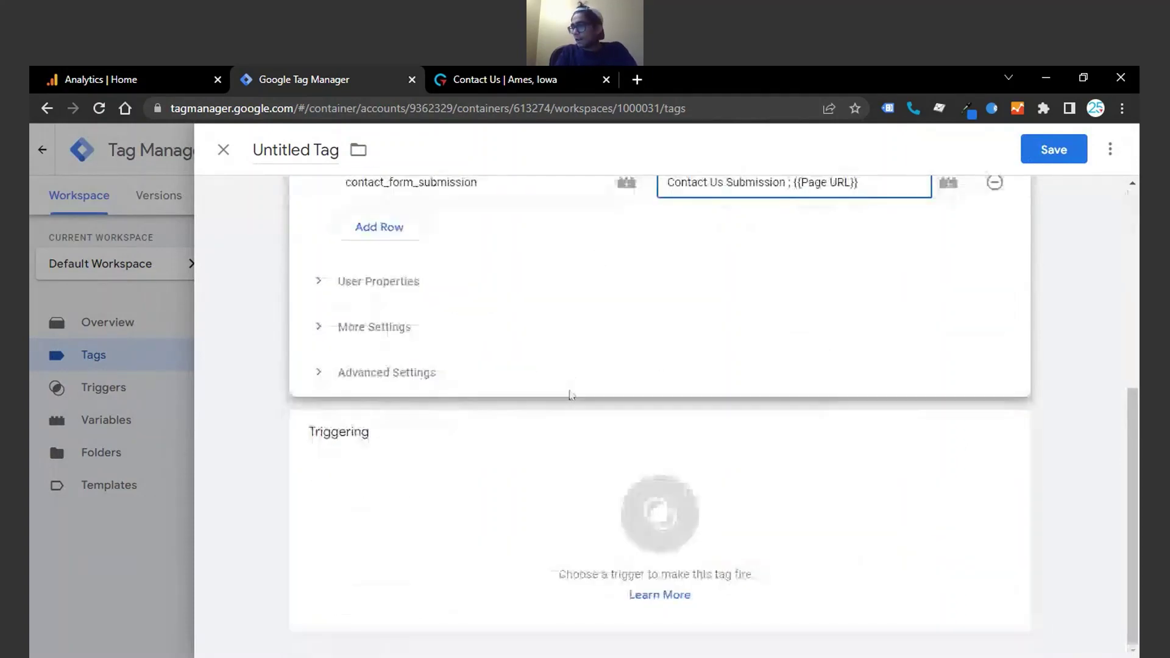
click(563, 497)
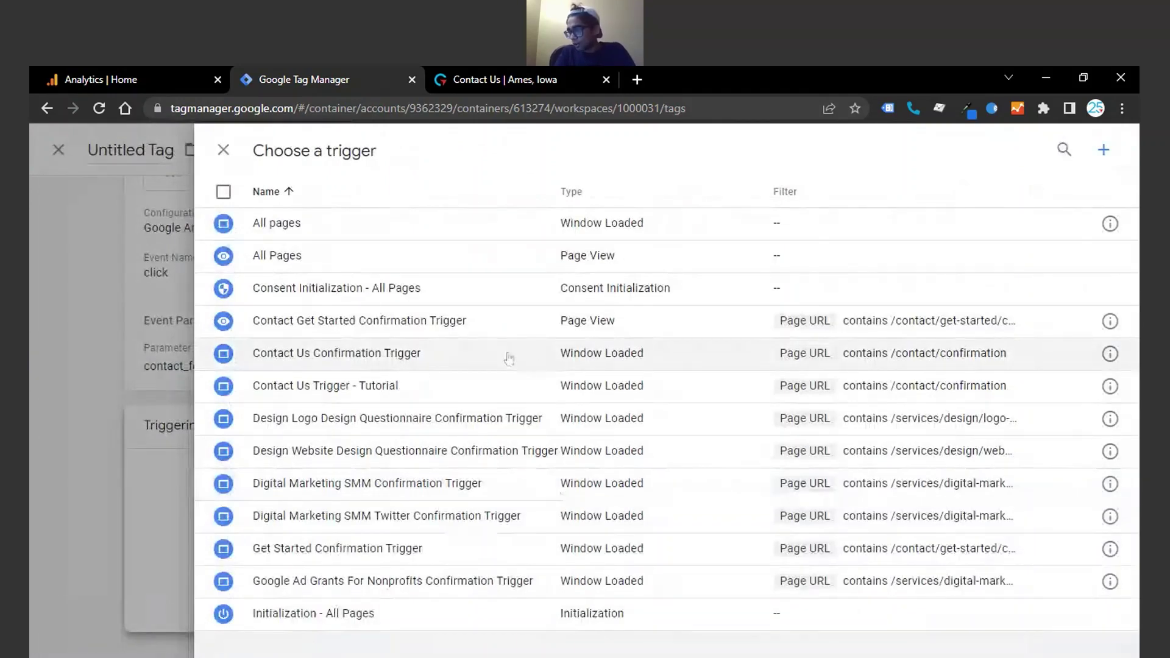
click(469, 390)
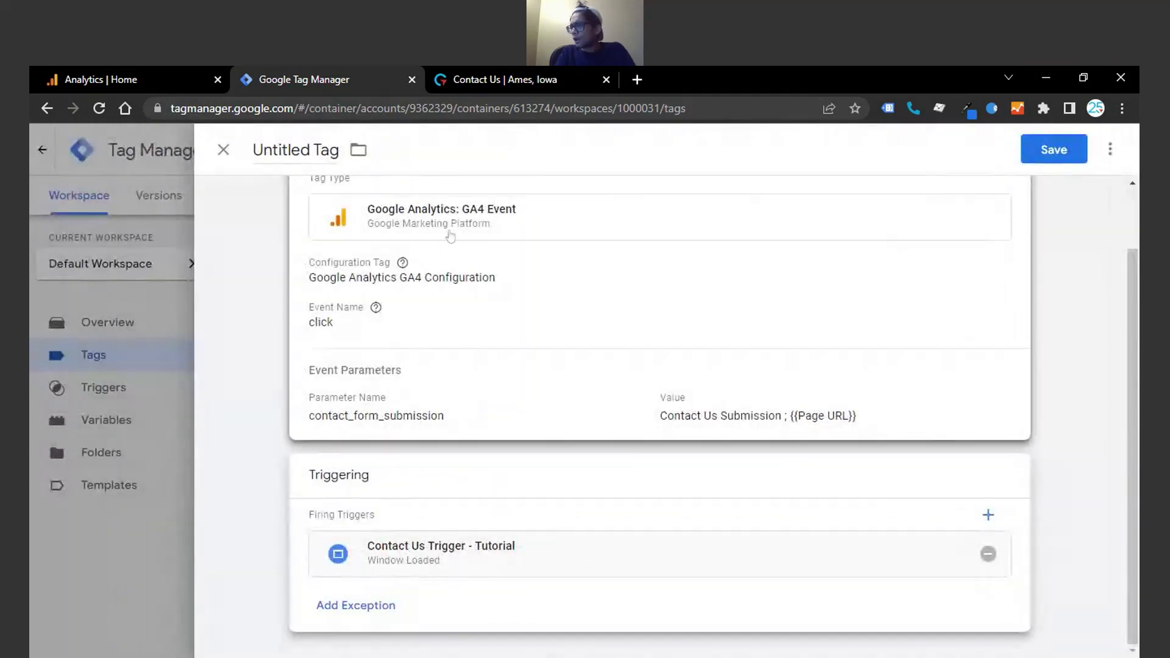
Step: Name the tag 'Contact Us Tag - Tutorial' and save it
mouse_move(402, 262)
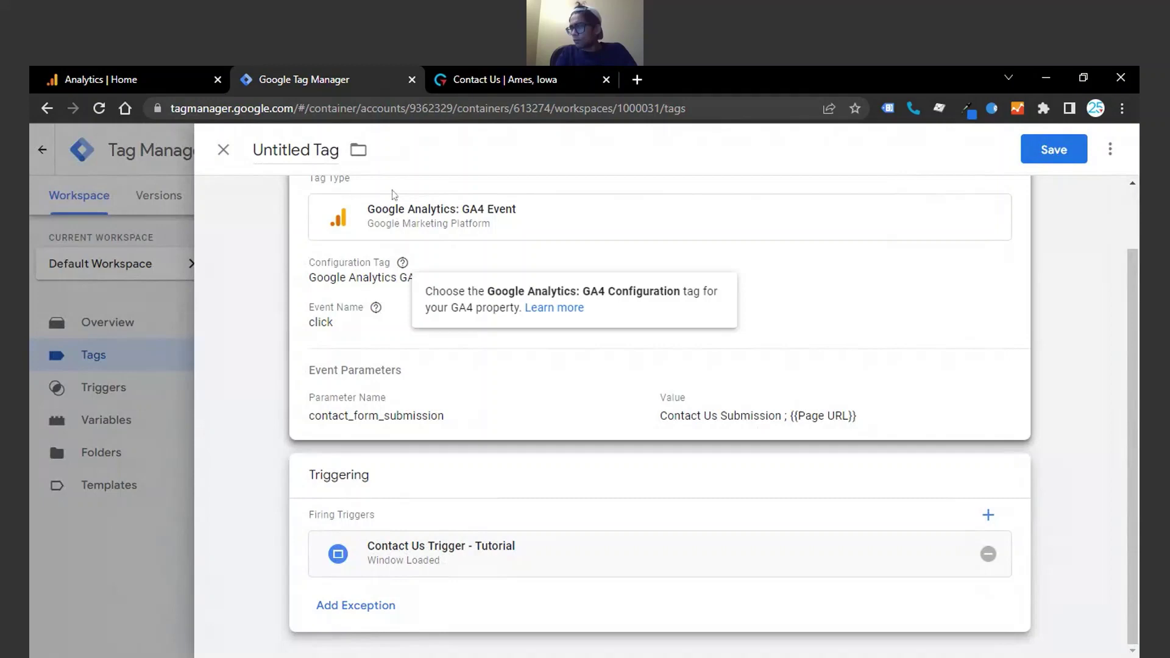
click(310, 150)
double_click(323, 150)
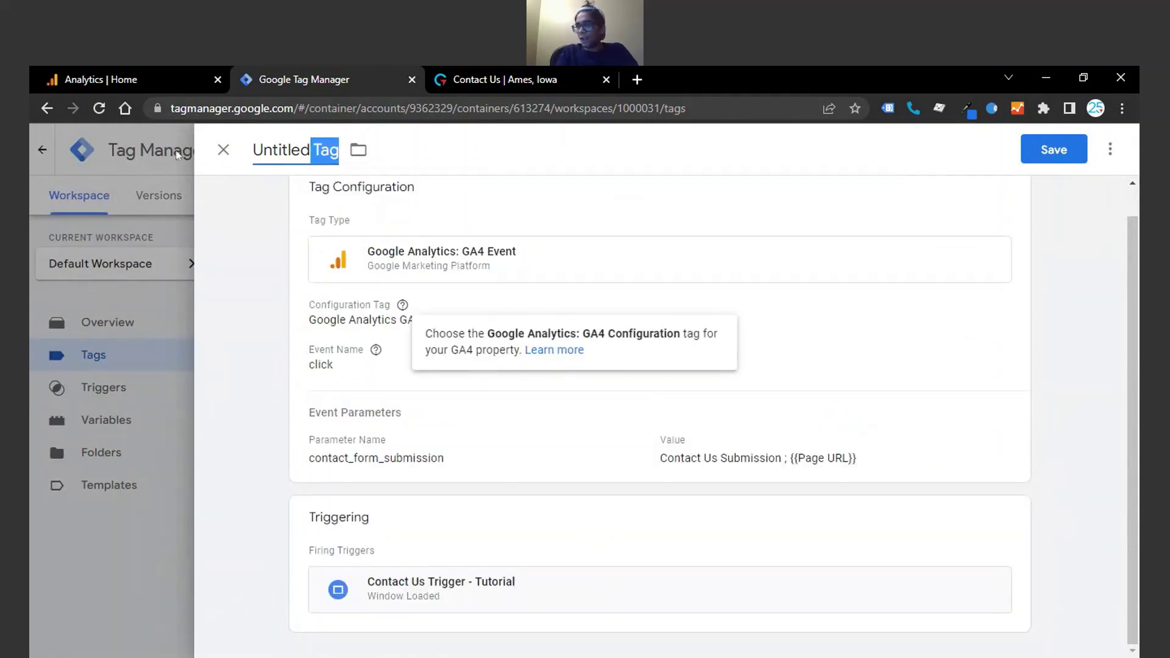
key(BackSpace)
key(BackSpace)
key(BackSpace)
key(BackSpace)
key(BackSpace)
key(BackSpace)
key(BackSpace)
key(BackSpace)
key(BackSpace)
key(BackSpace)
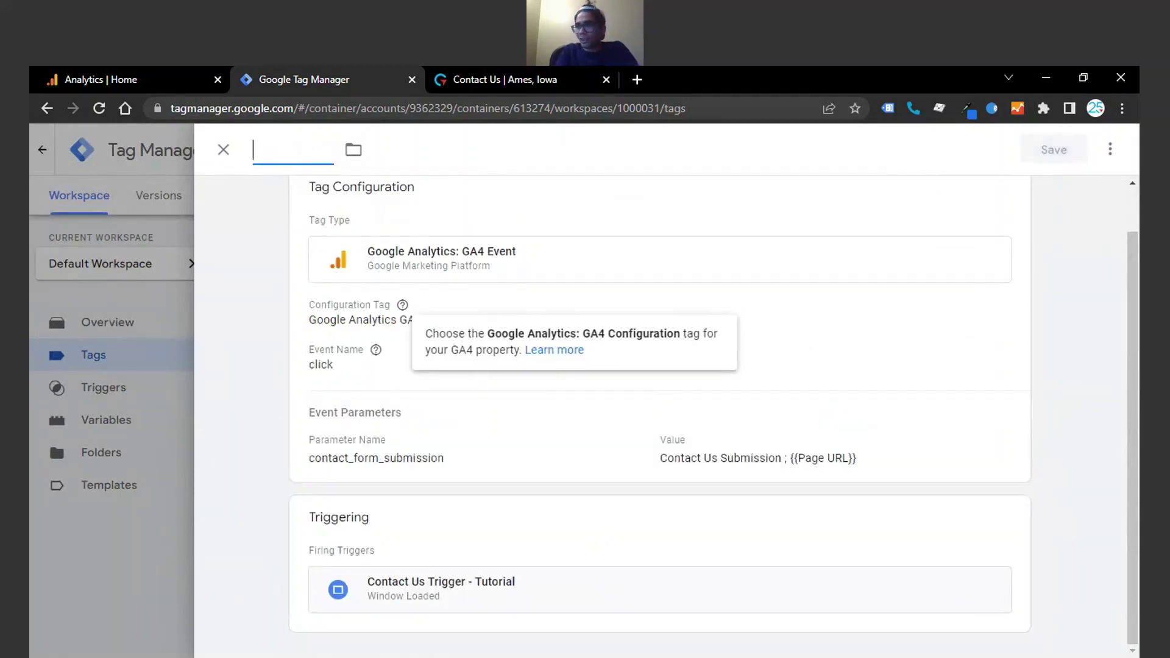
text(Contact U)
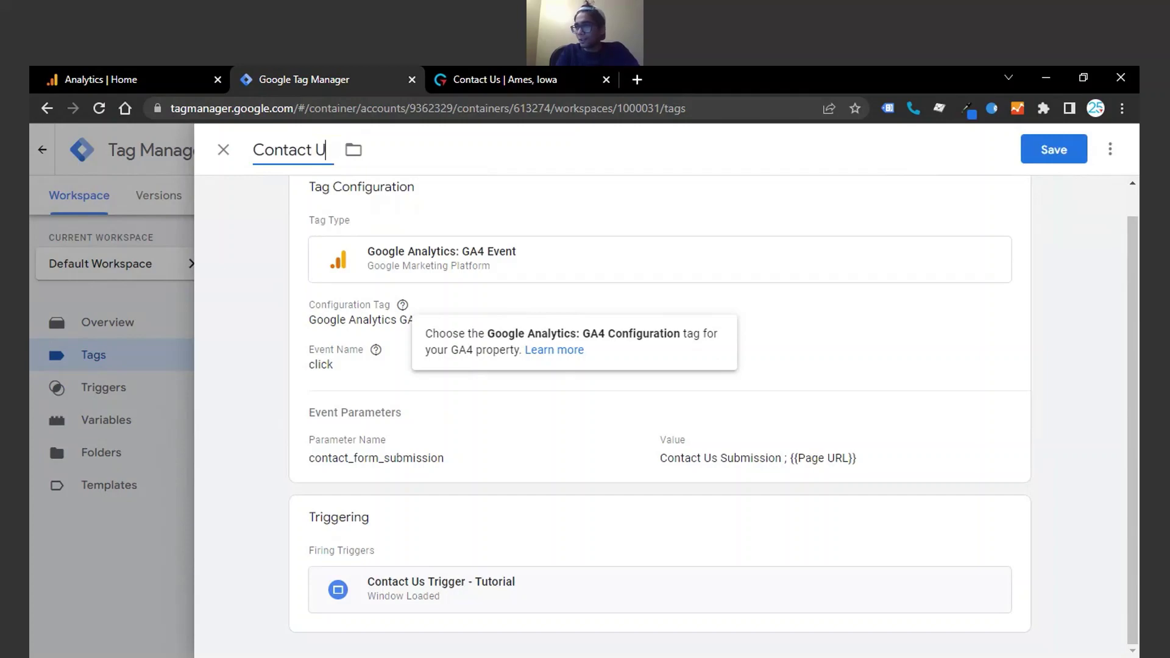
text(s Tag - T)
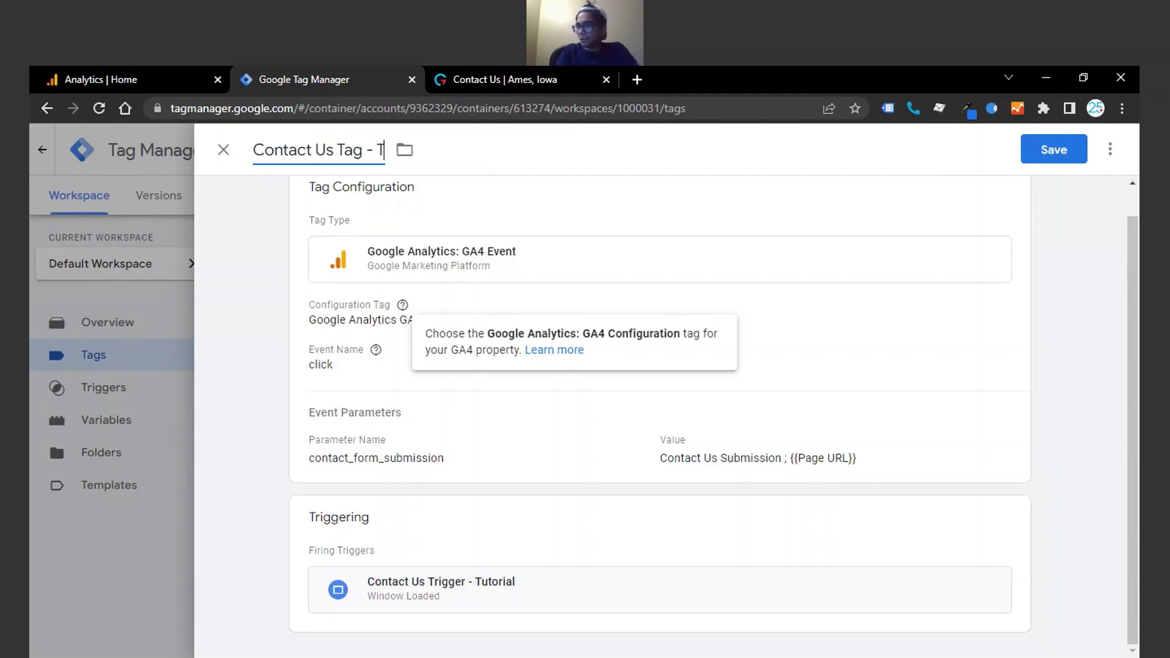
text(utorial)
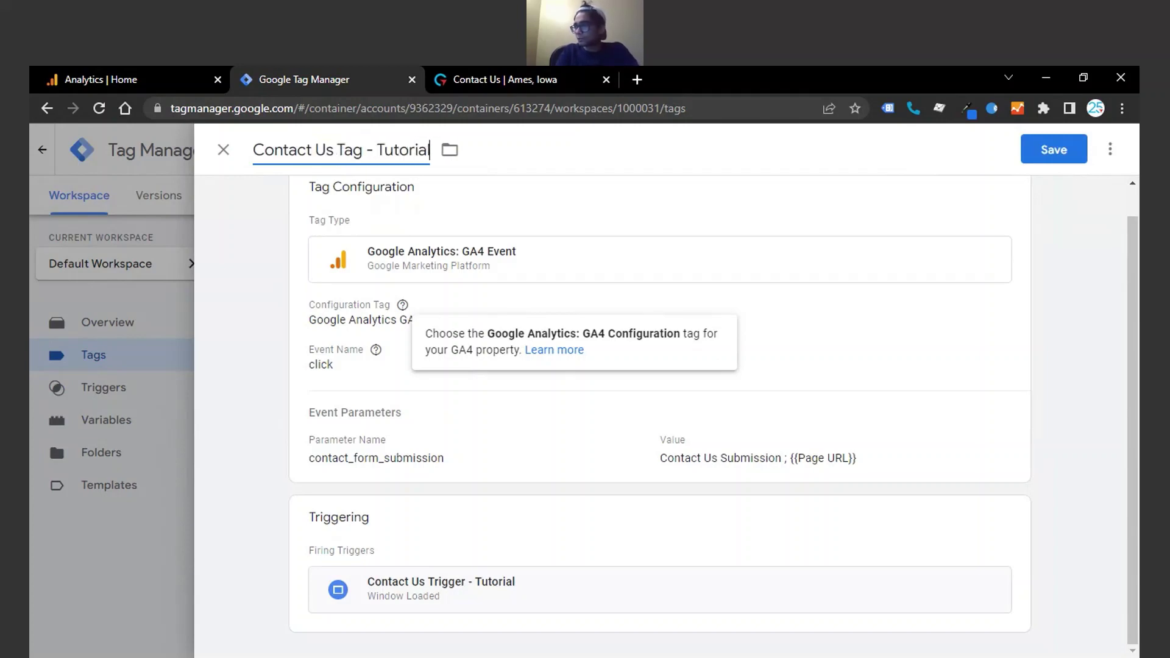
click(1046, 148)
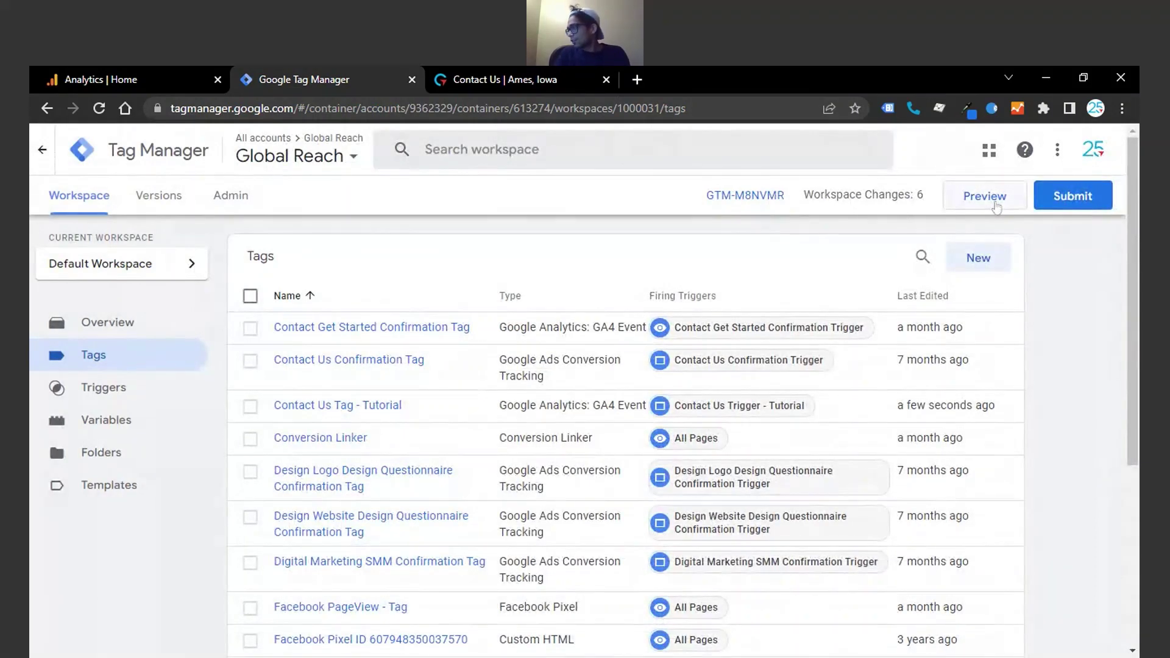
click(995, 203)
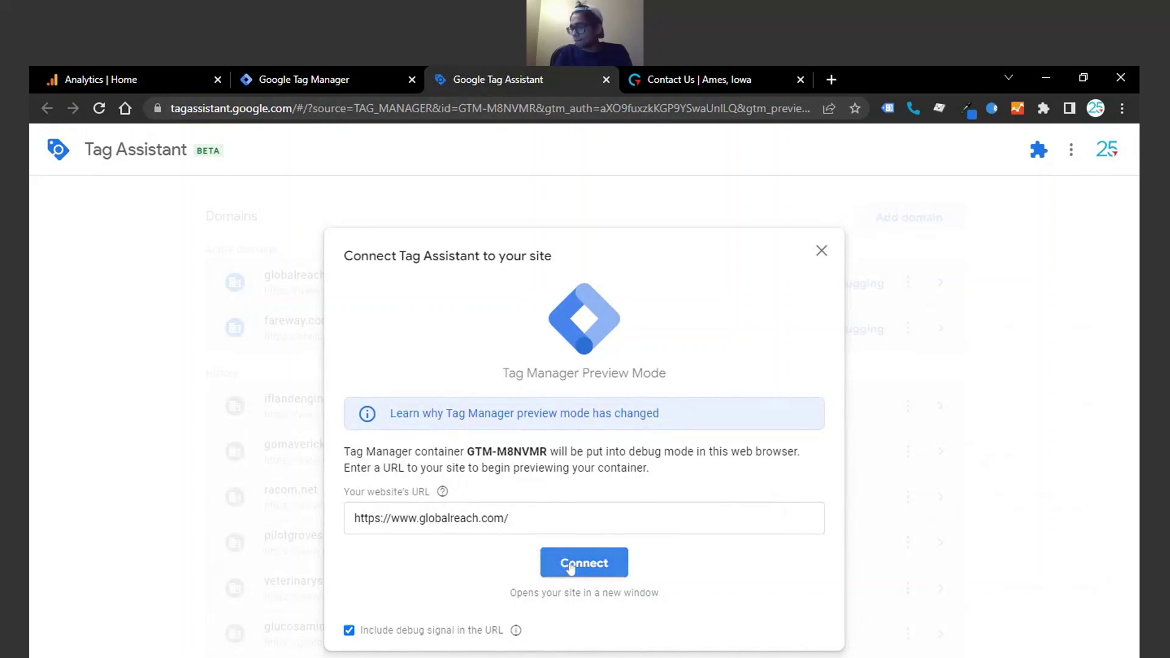
click(571, 568)
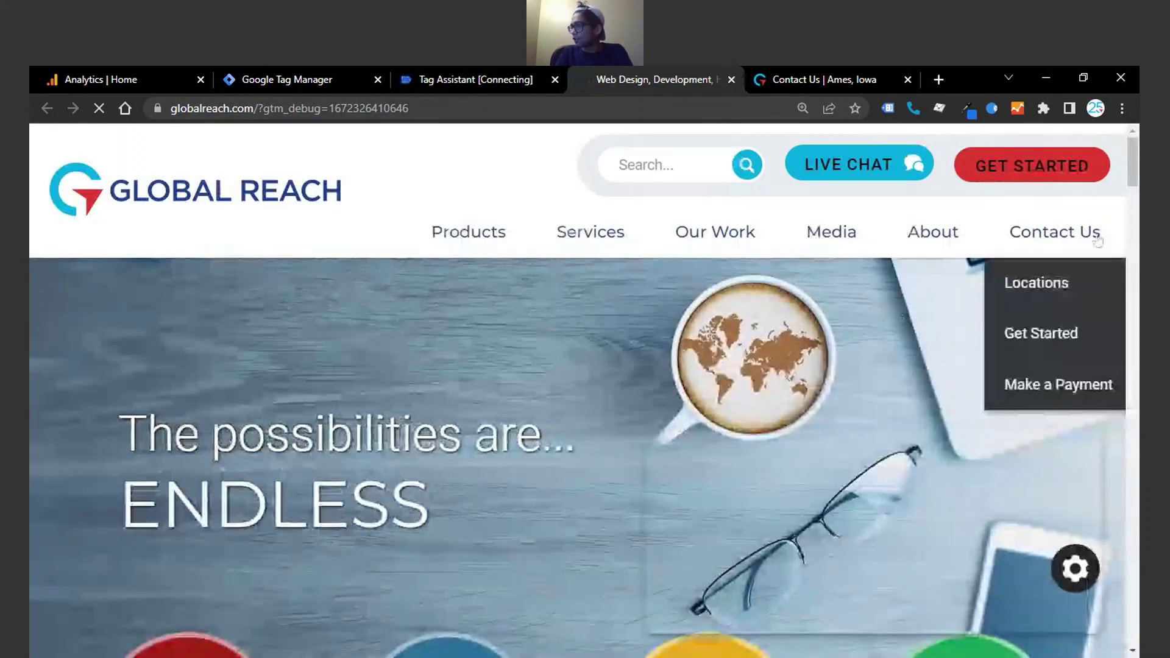
Step: Resubmit the Global Reach Contact Us form in the debug window to load /contact/confirmation
click(1098, 242)
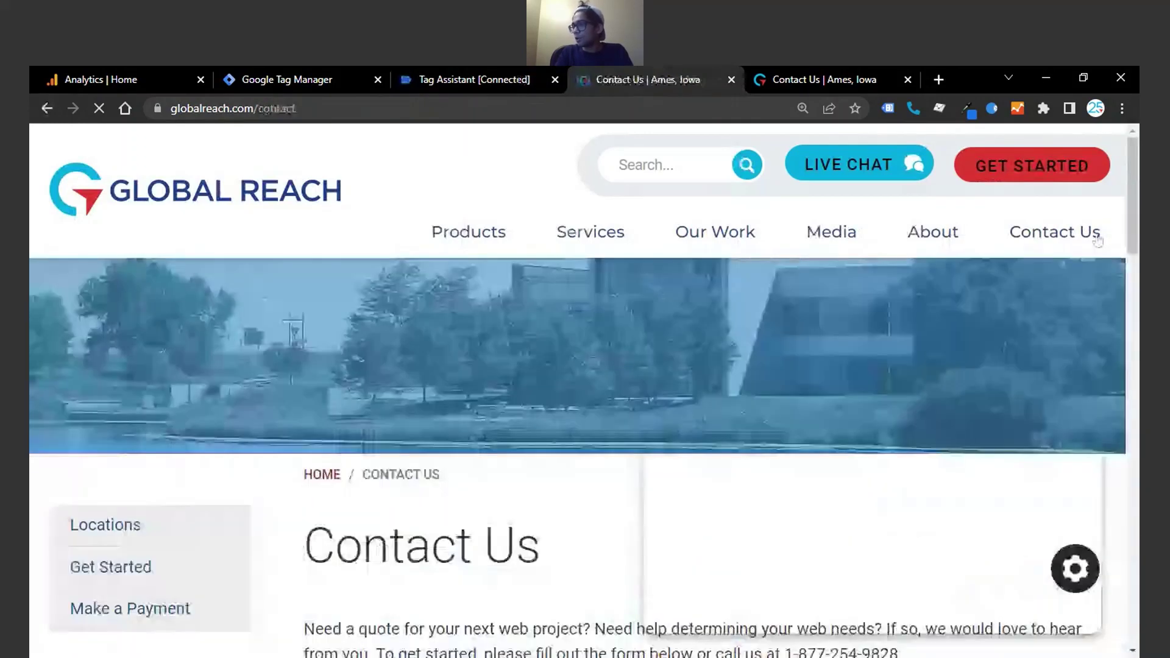
scroll(954, 316, down, 5)
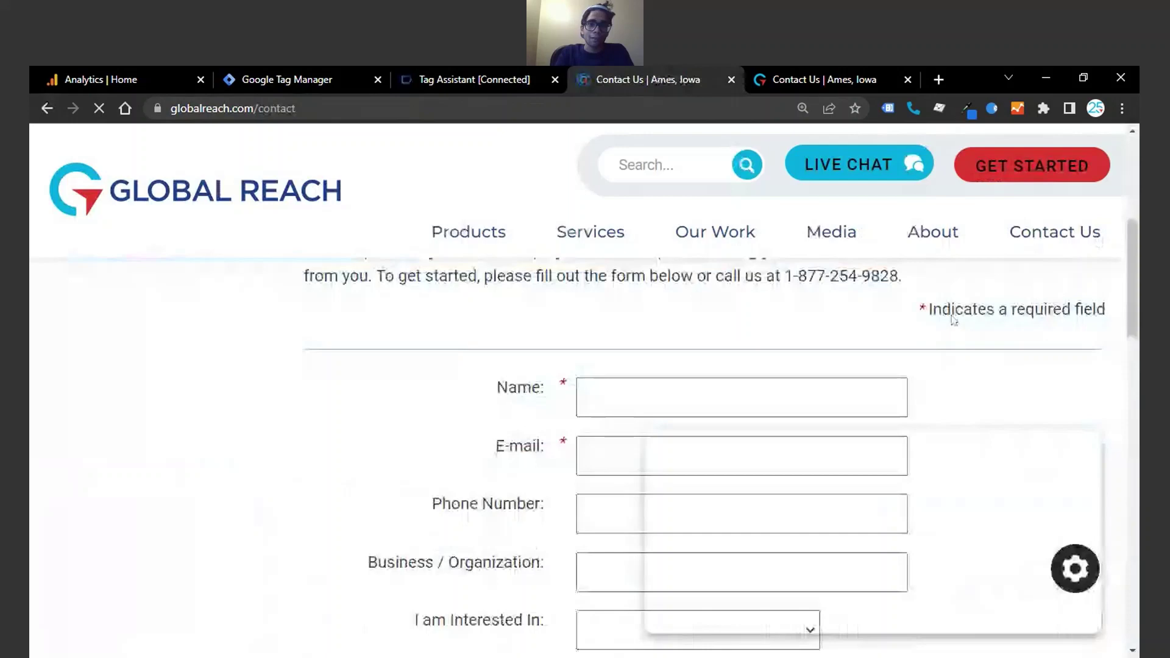
click(487, 73)
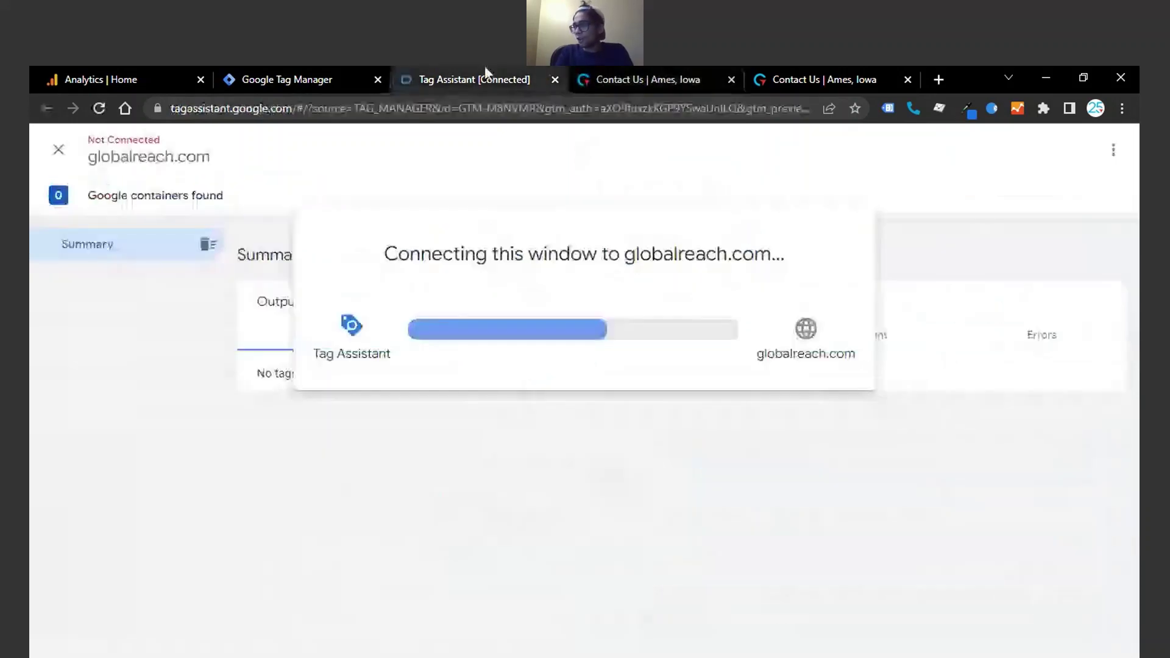
click(585, 433)
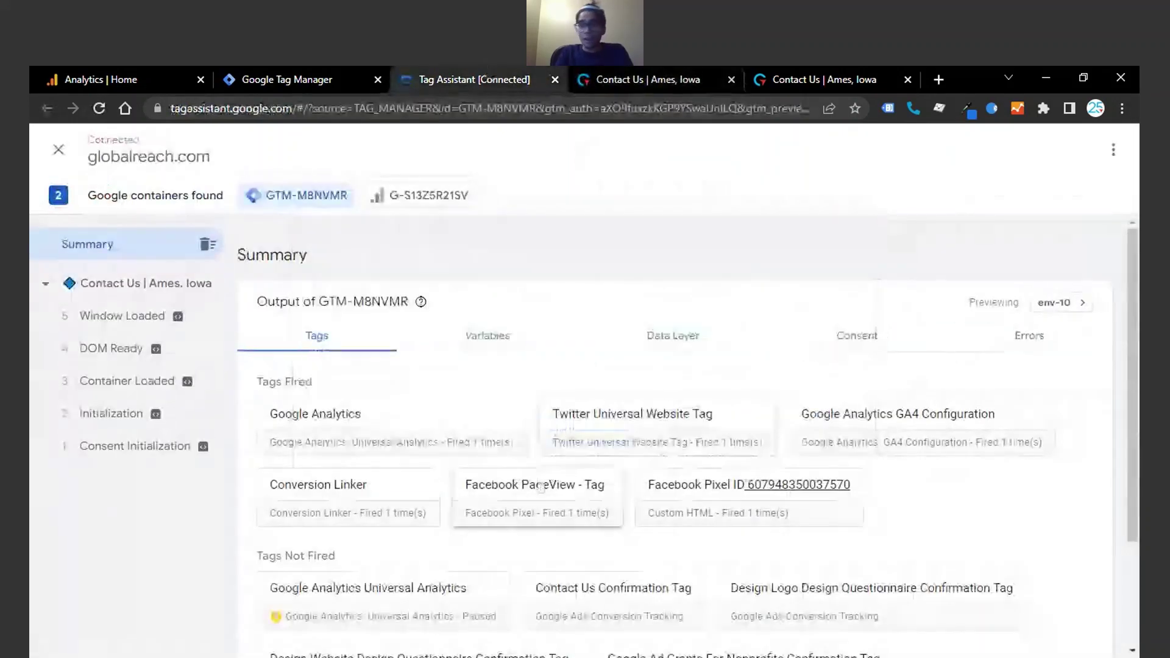
click(827, 72)
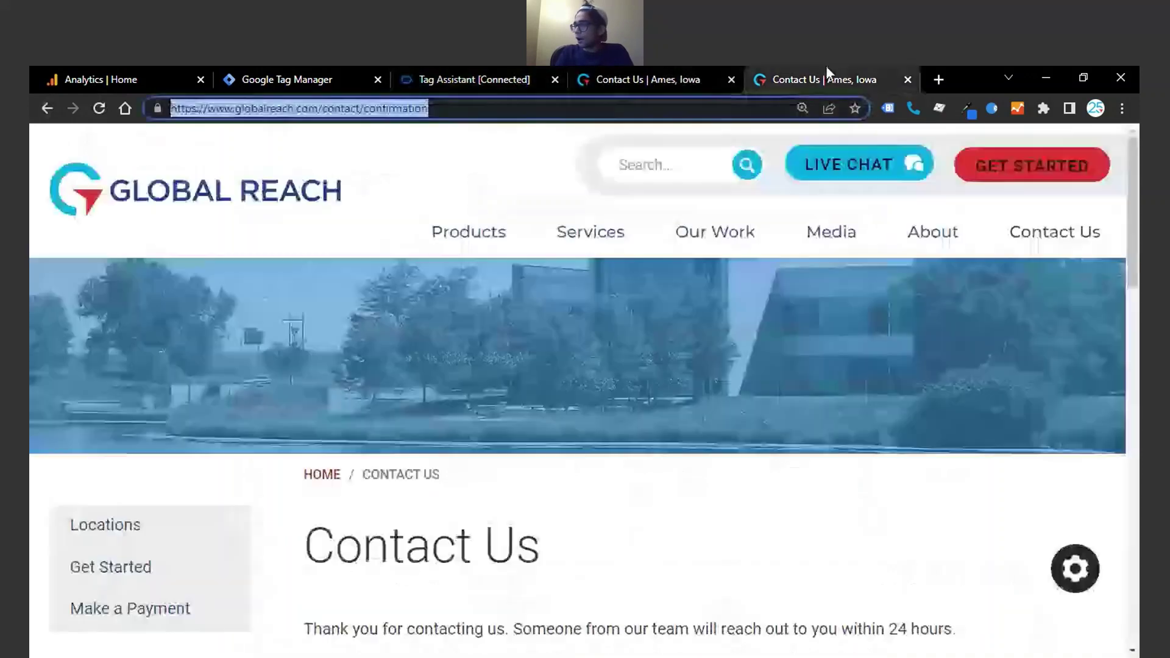
click(668, 86)
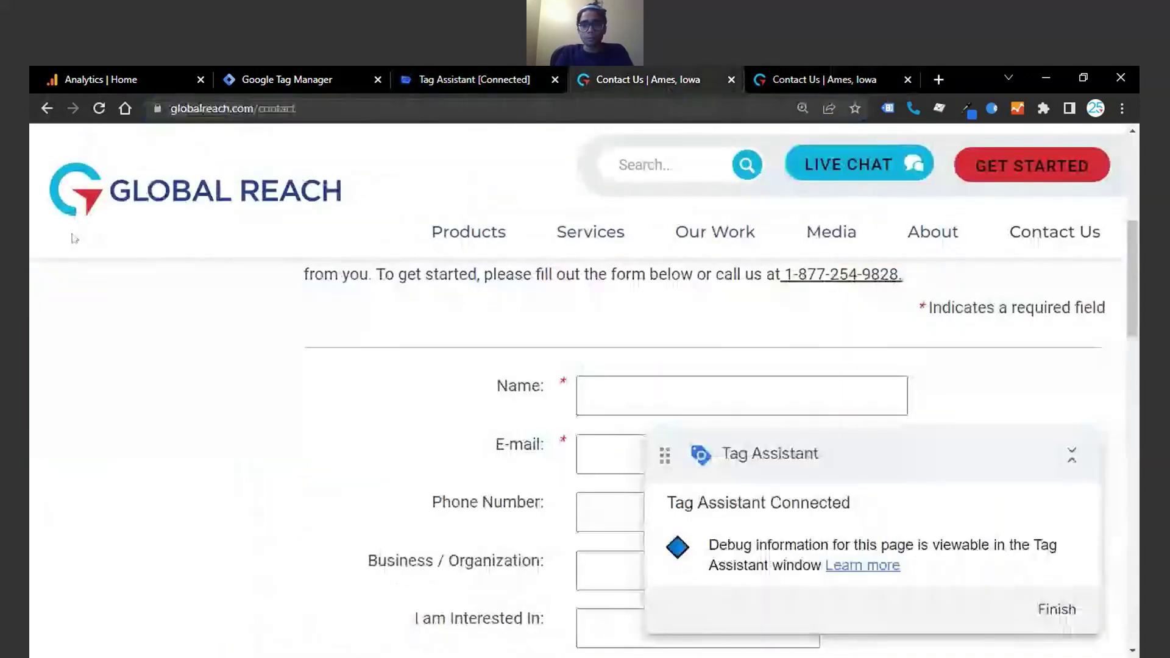
scroll(515, 341, down, 10)
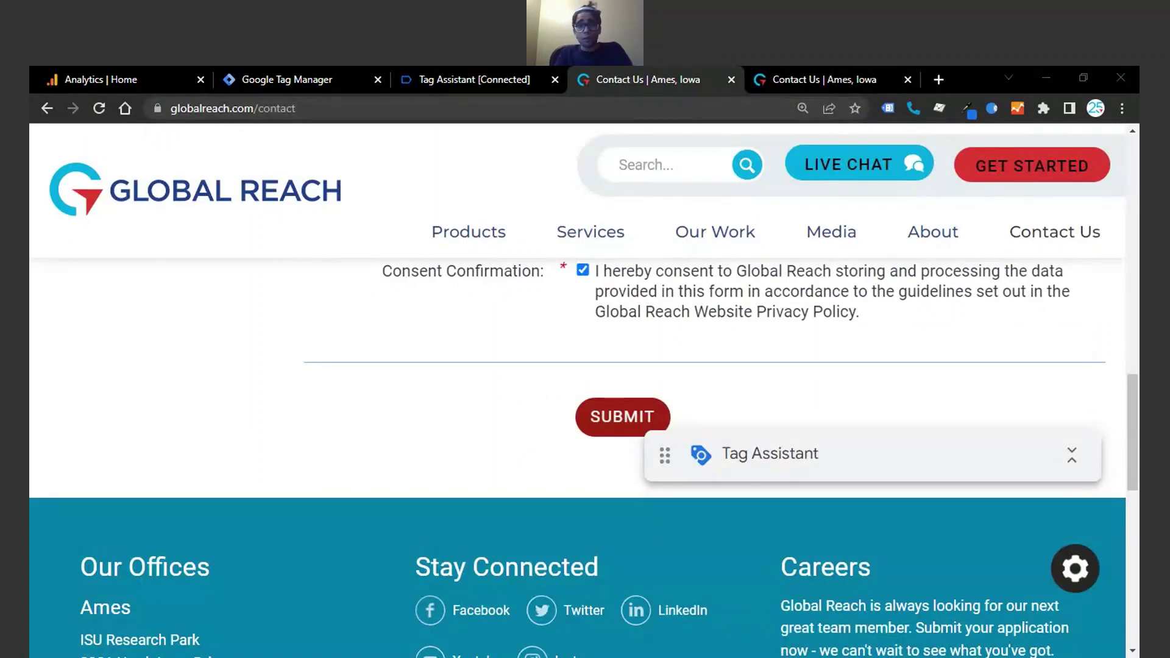
click(637, 421)
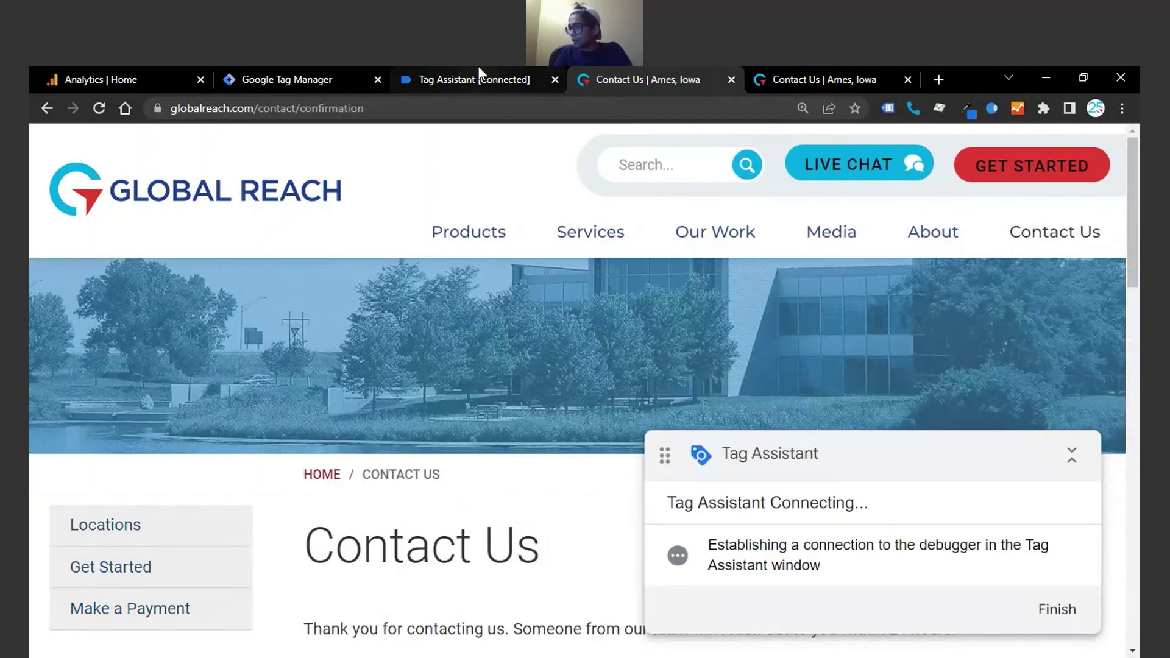
Step: In Tag Assistant, open the first 'Contact Us | Ames, Iowa' confirmation-page entry to view its fired tags
click(478, 72)
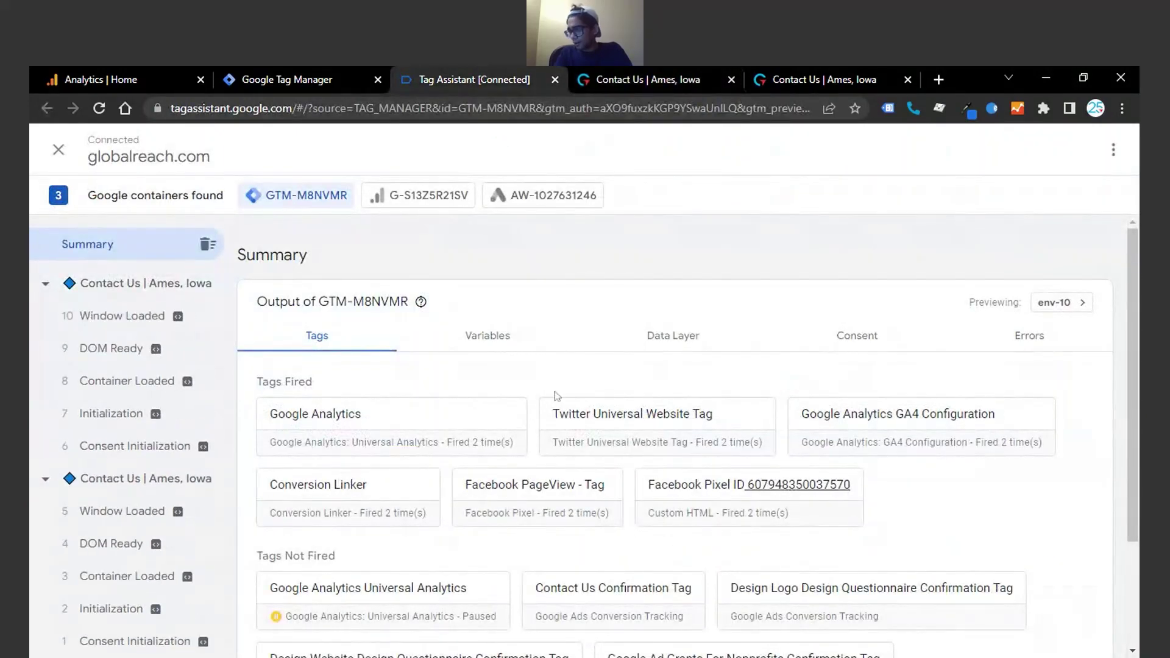
scroll(555, 396, down, 1)
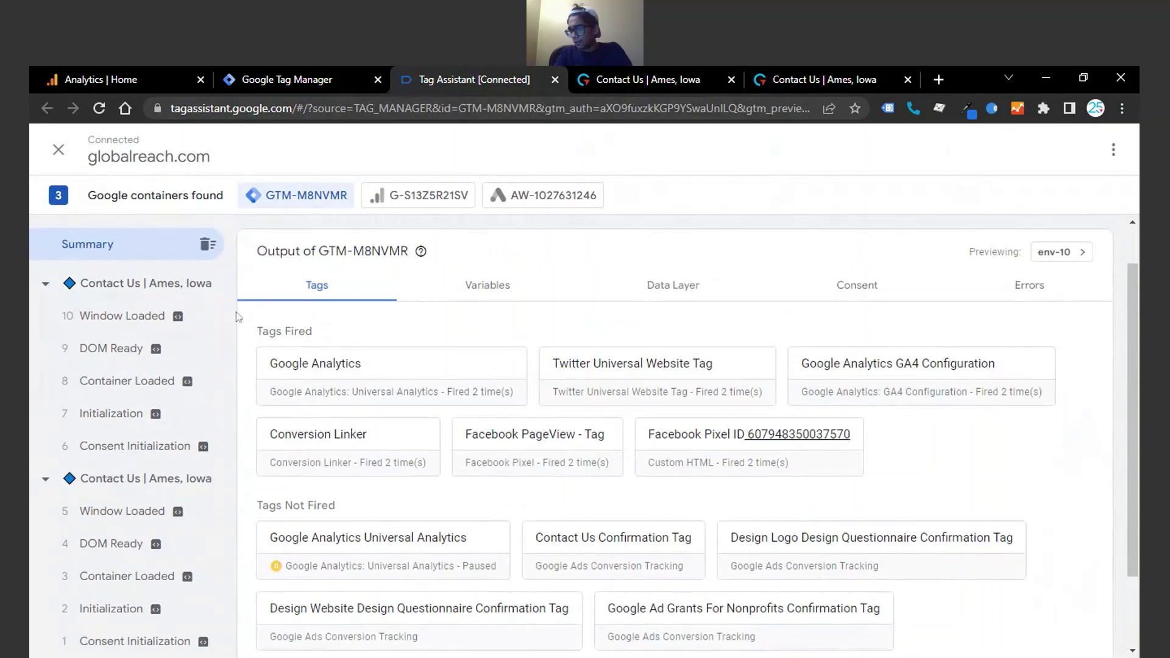
click(148, 284)
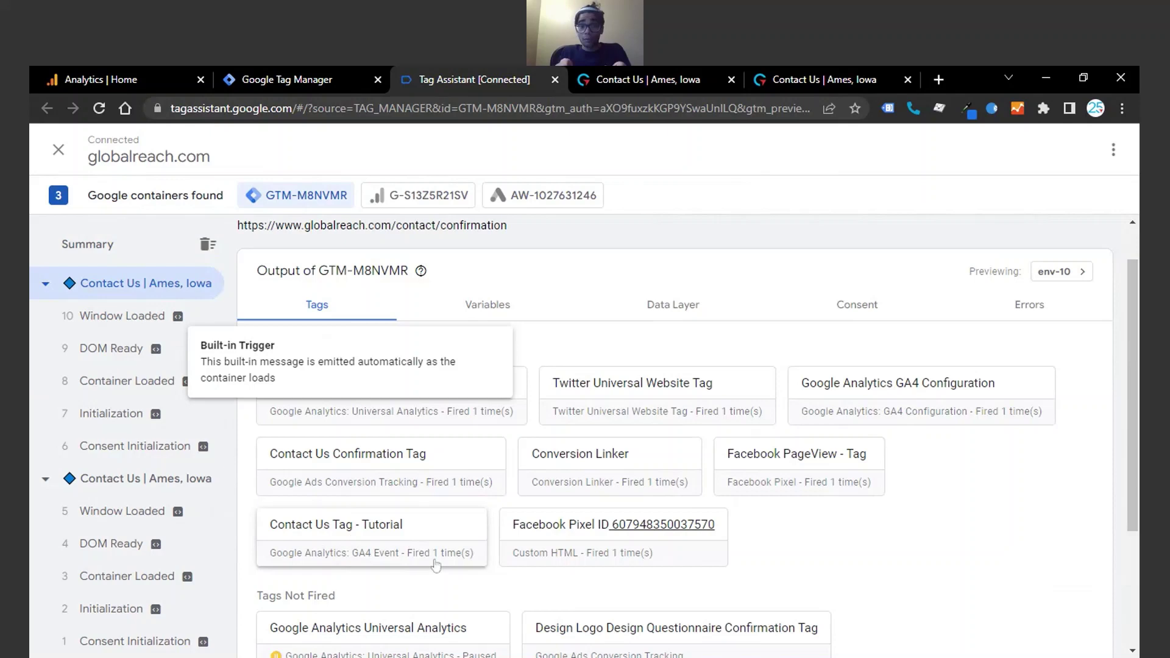
Step: Review the Tag Manager tags list, then switch to the Analytics Home dashboard for Global Reach
click(334, 68)
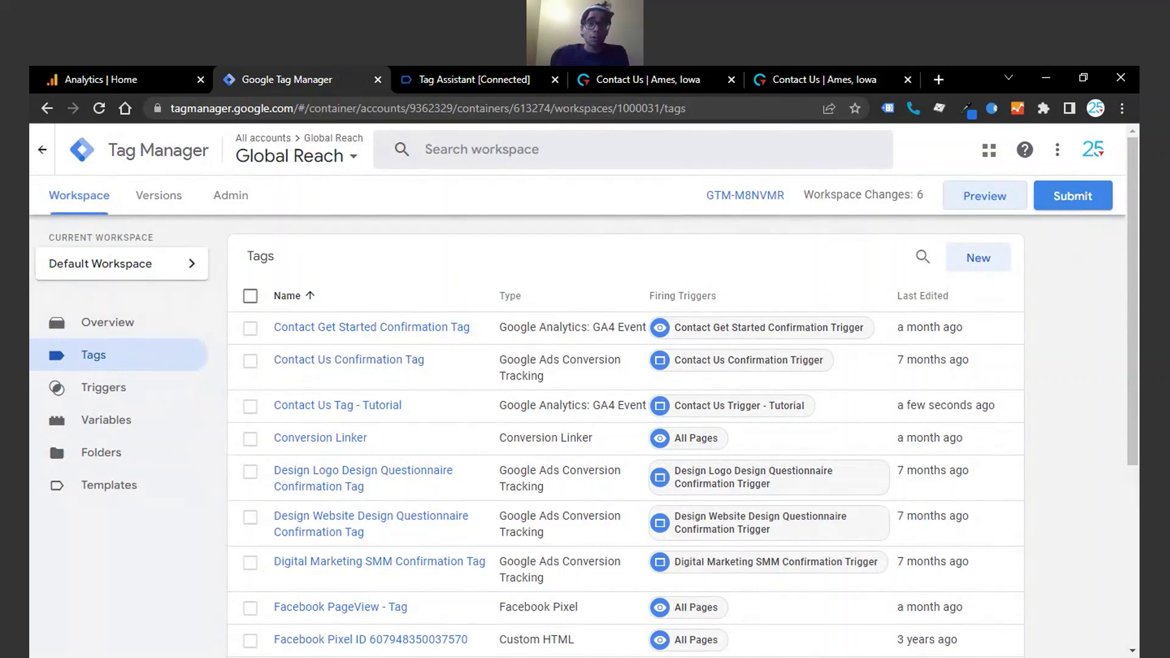
key(ctrl+1)
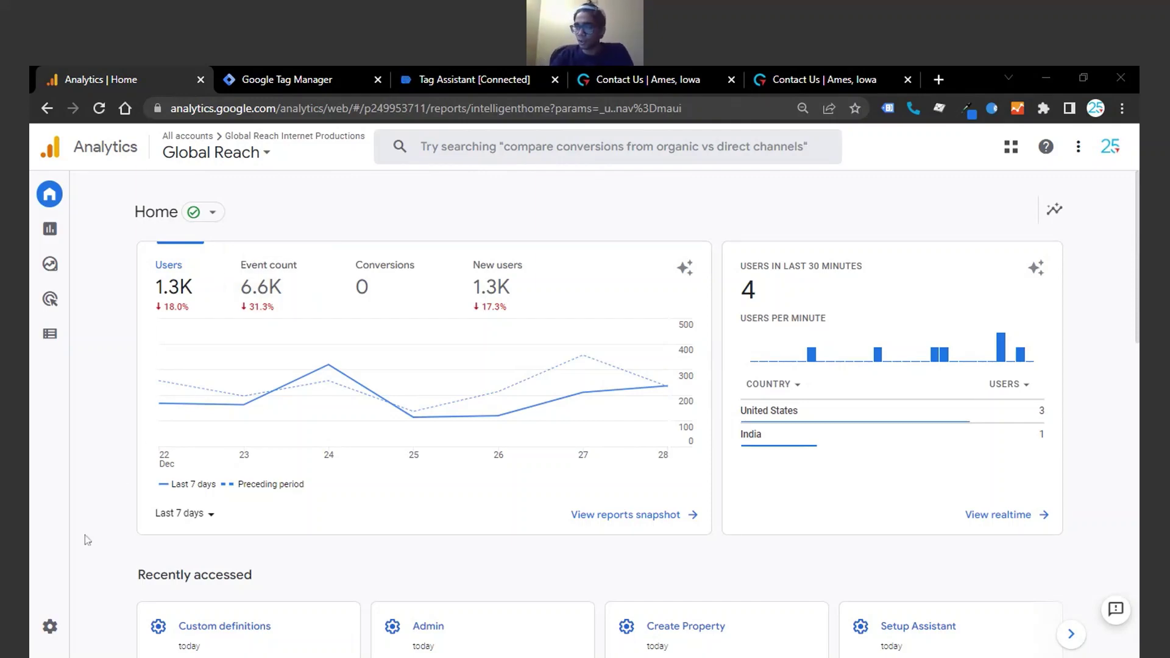
Step: Go to Analytics Admin and open the property's Custom definitions page
click(50, 625)
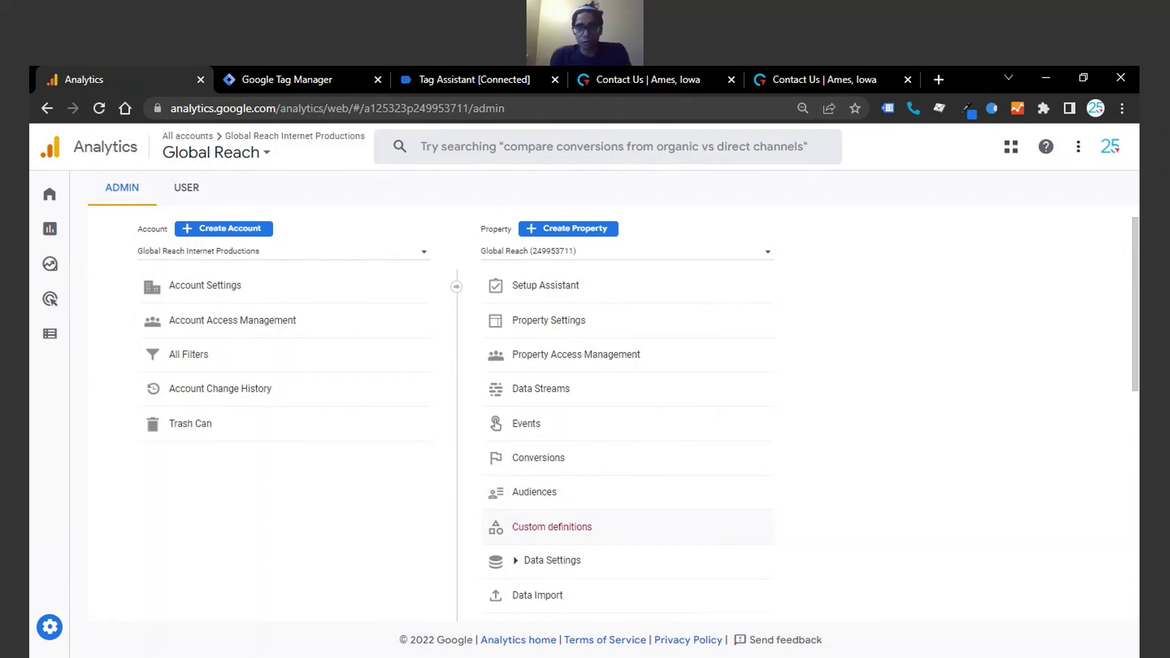
click(554, 526)
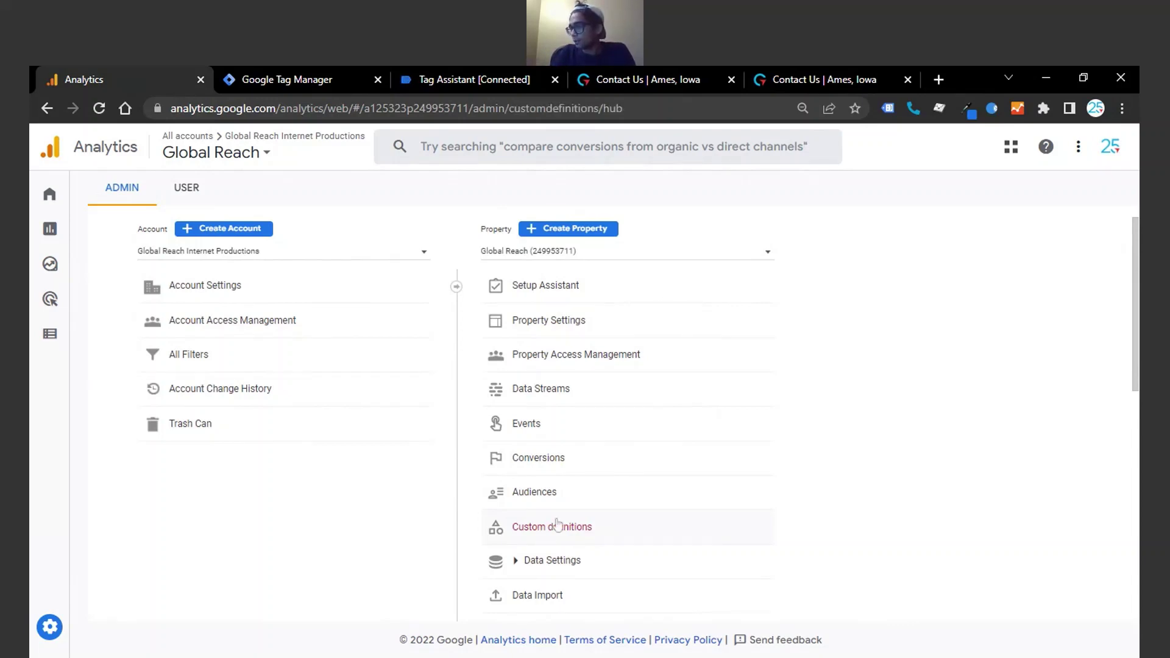
Step: Start a new custom dimension named 'Contact Us Form Submission'
click(962, 320)
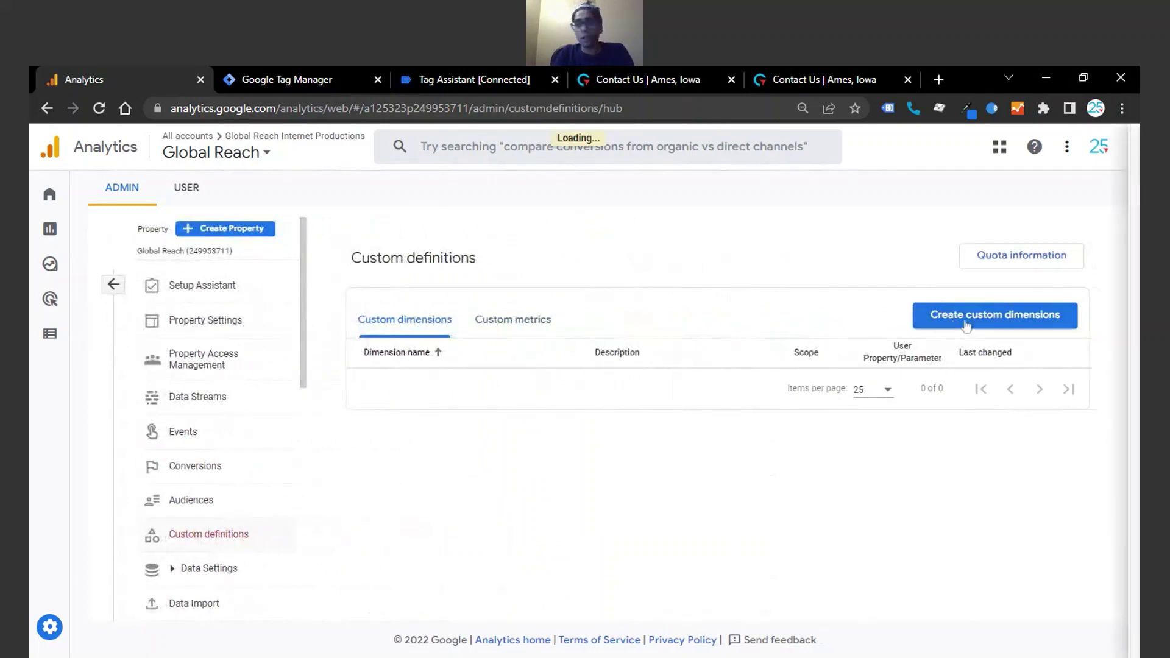
click(833, 321)
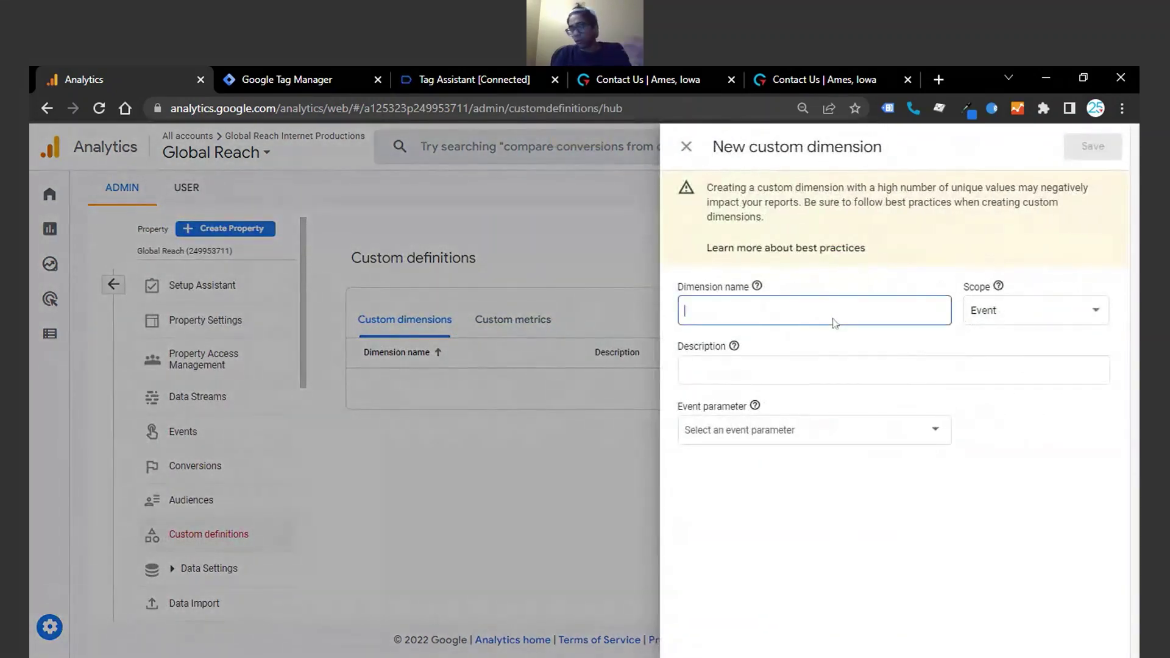
text(Conta)
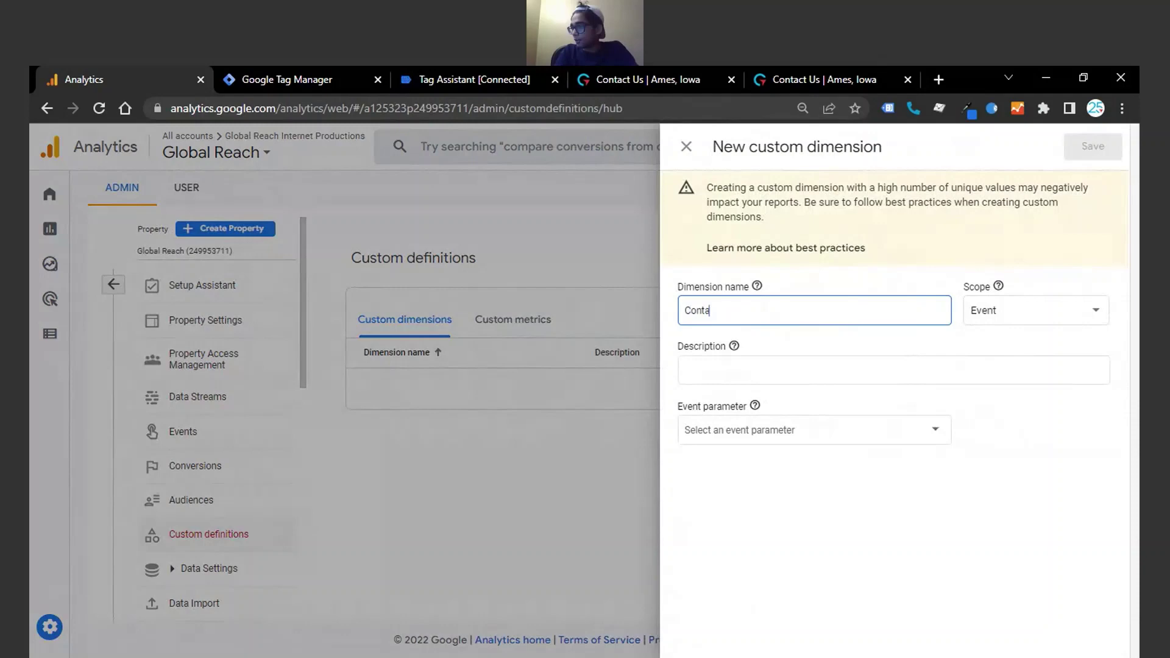
text(ct Us Submiss)
text(in)
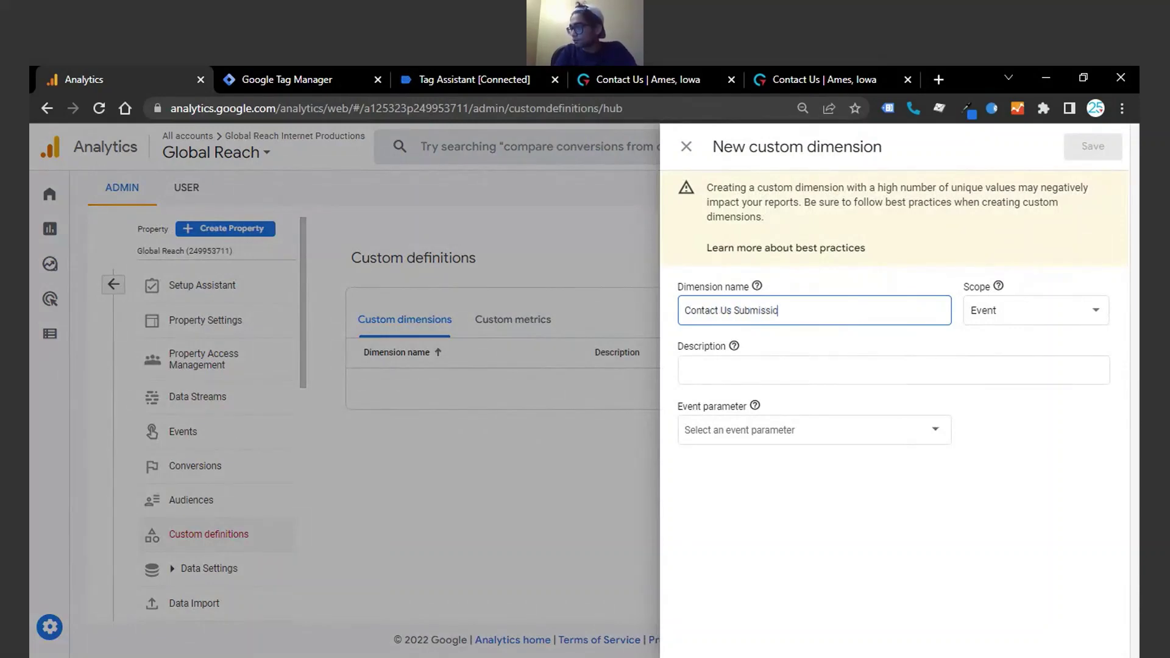
text(n)
click(732, 310)
text(Form)
Step: Add the description 'This dimension tracks when a submission form is submitted'
key(Tab)
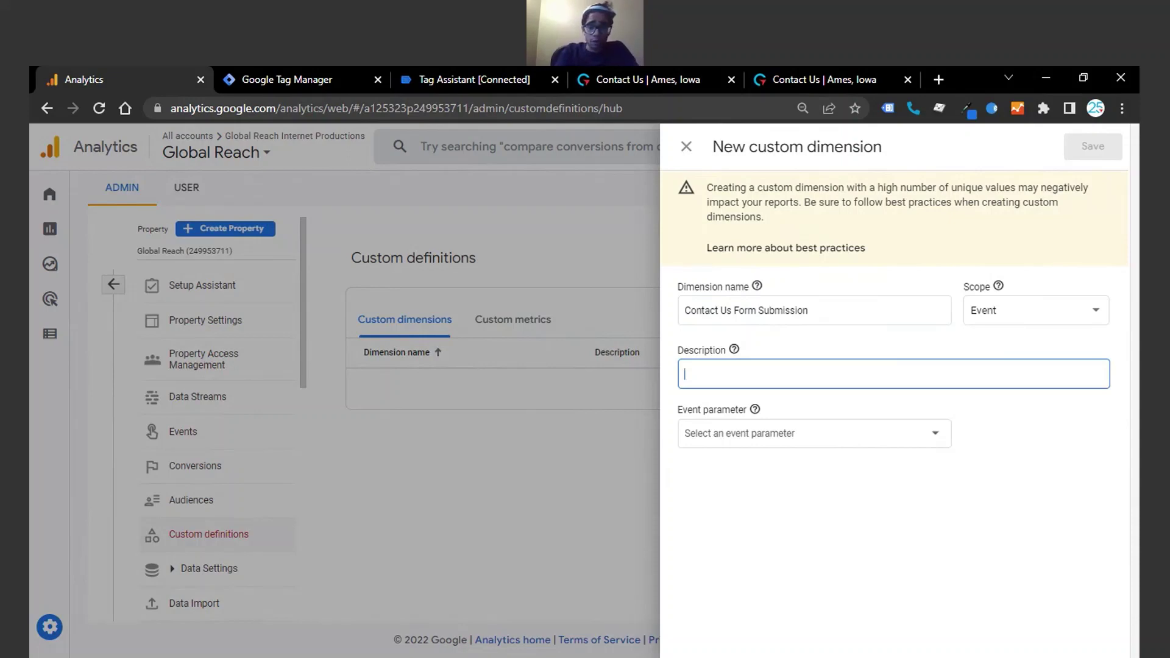
text(This m)
key(BackSpace)
text(d)
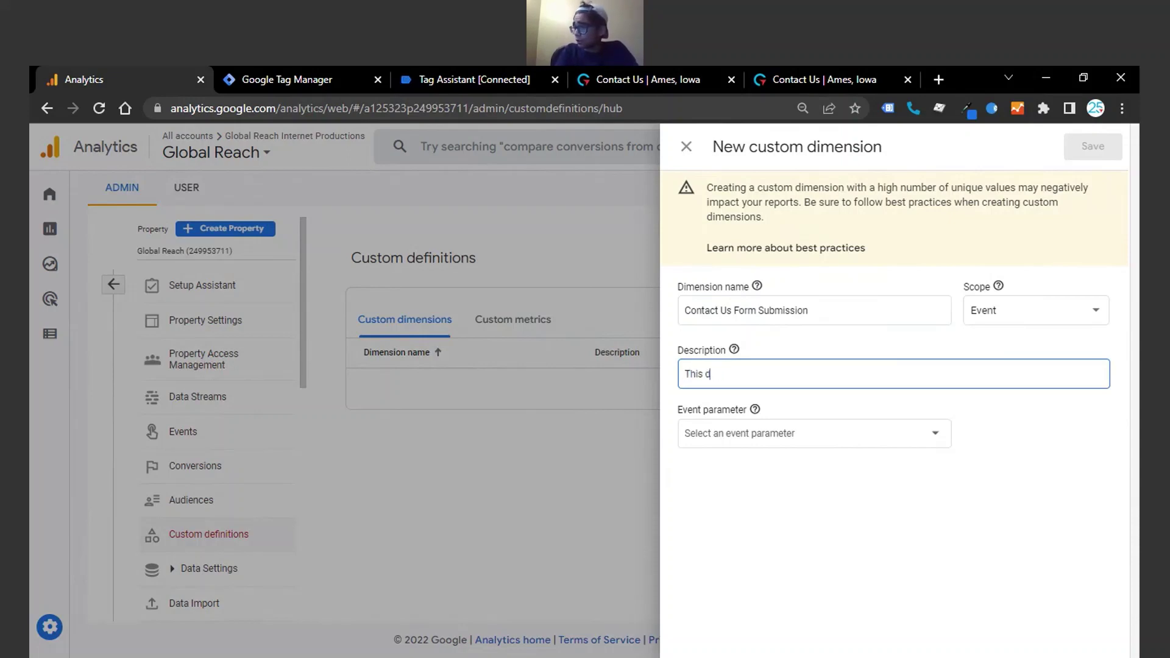
text(imension tracks when a s)
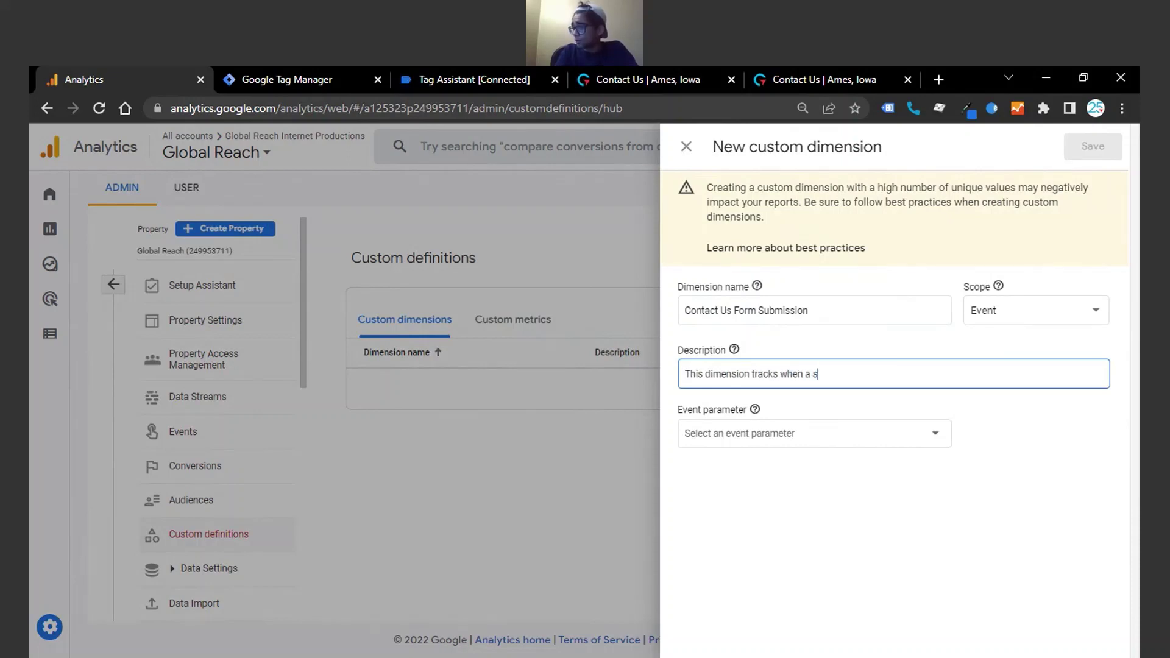
text(ubmissio)
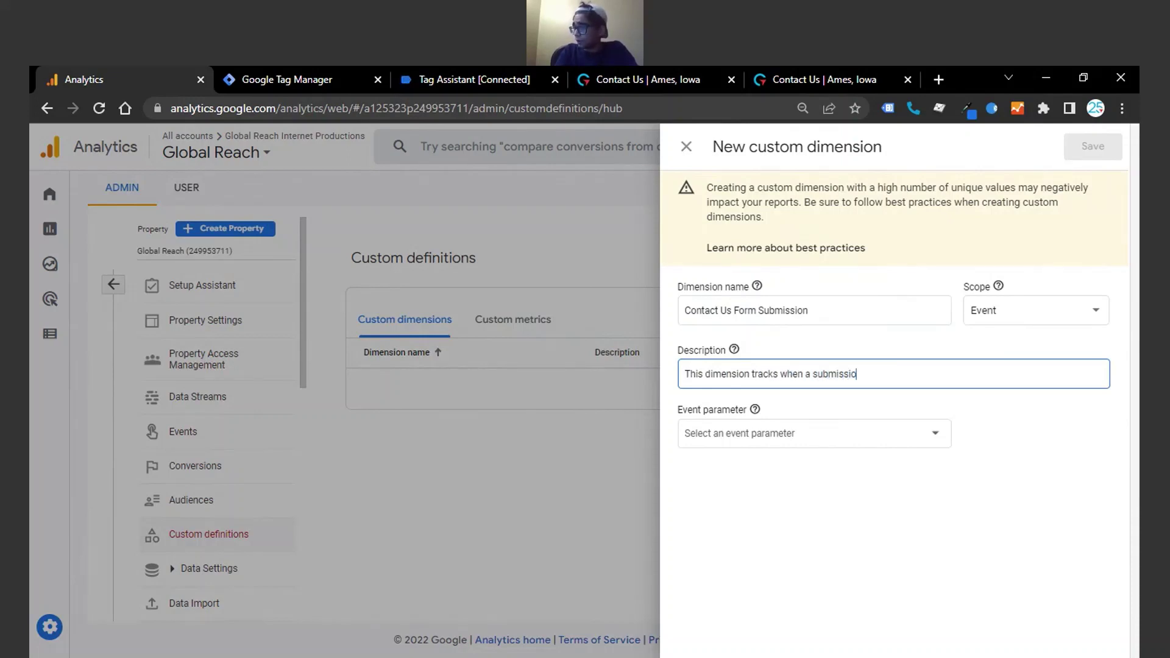
text(n form is submitted)
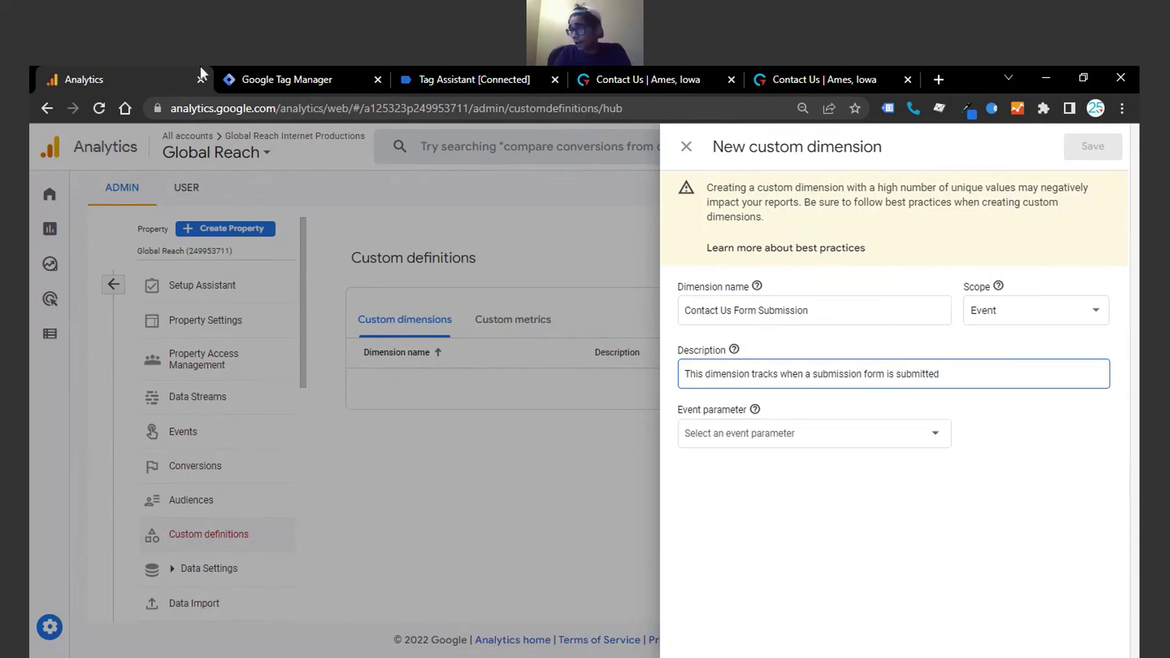
Step: Check the Contact Us Tag - Tutorial details in Tag Manager, then return to the dimension form
click(275, 79)
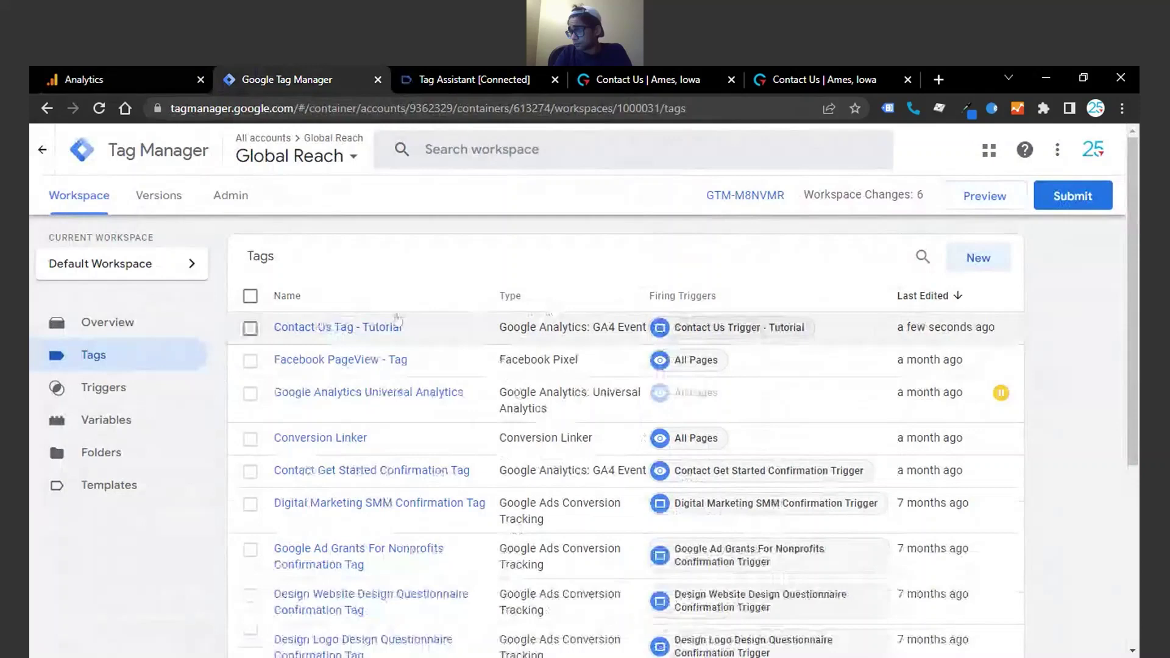
click(393, 328)
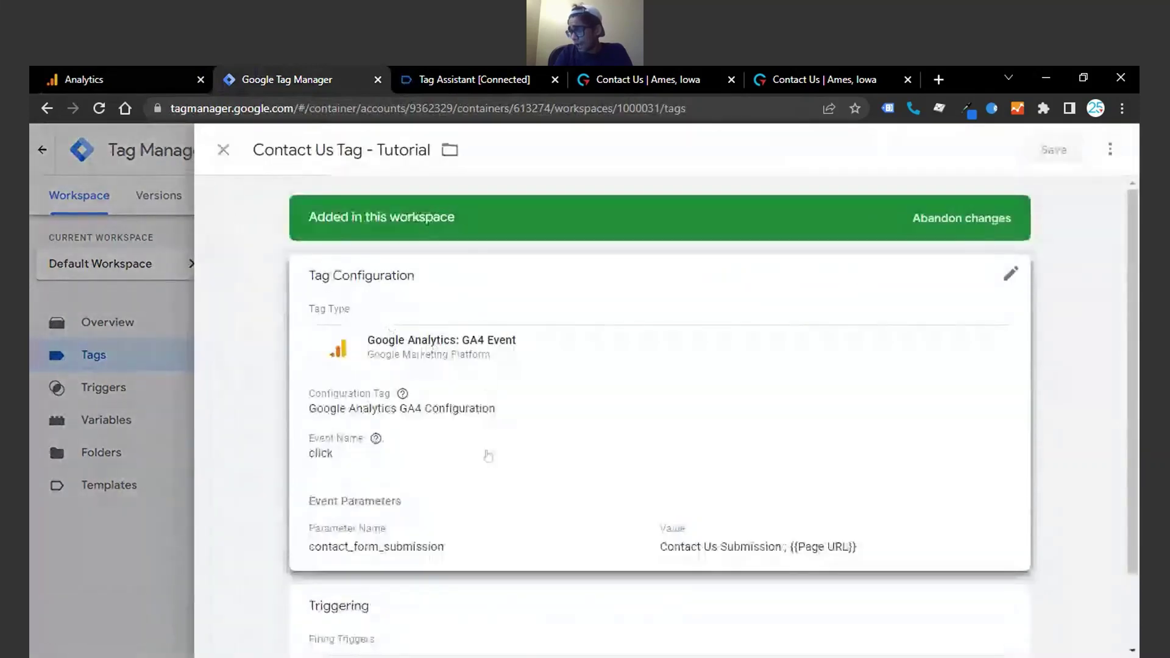
scroll(488, 456, down, 2)
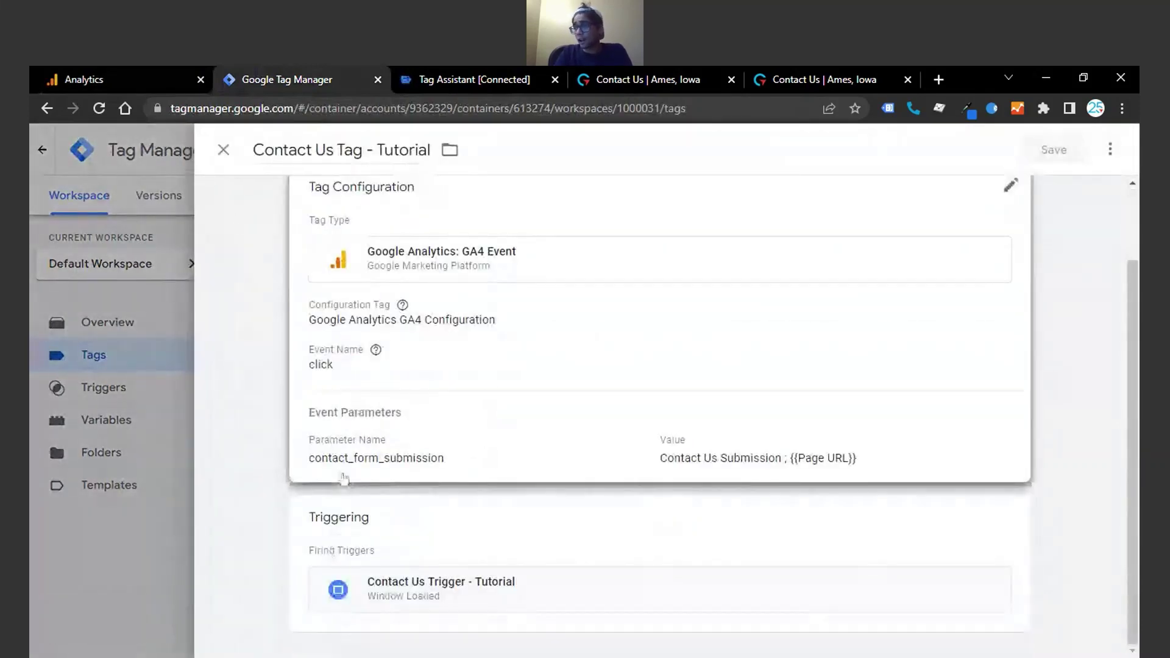
click(177, 71)
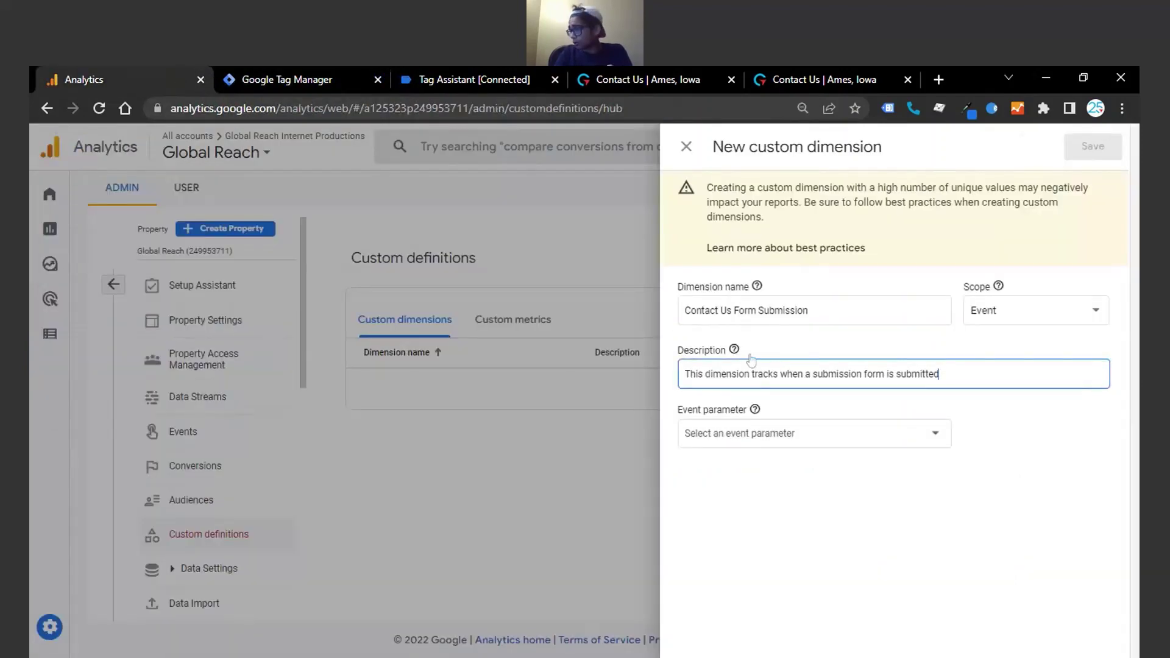
Step: Choose get_started_button as the custom dimension's event parameter
click(794, 431)
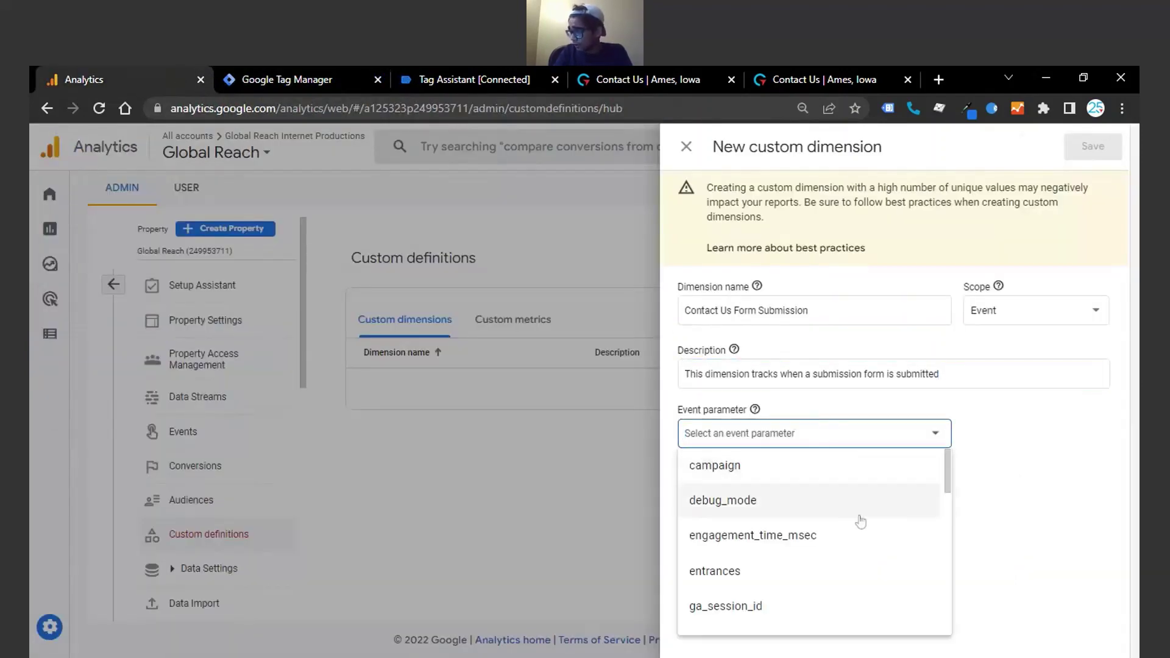
scroll(860, 522, down, 3)
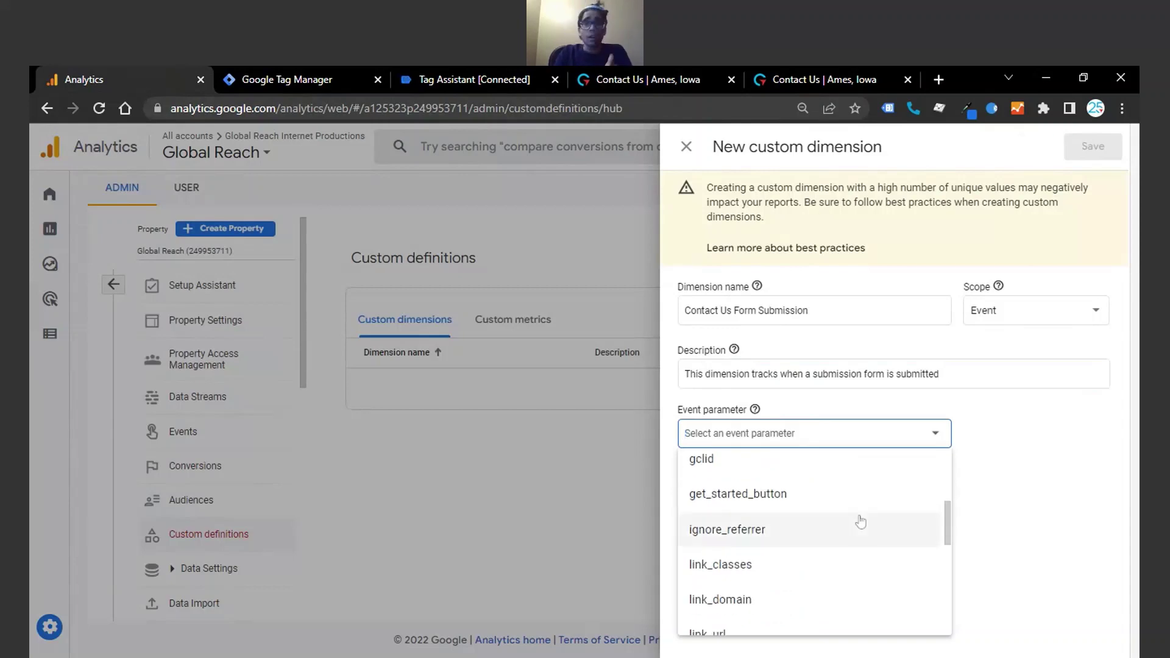
click(879, 492)
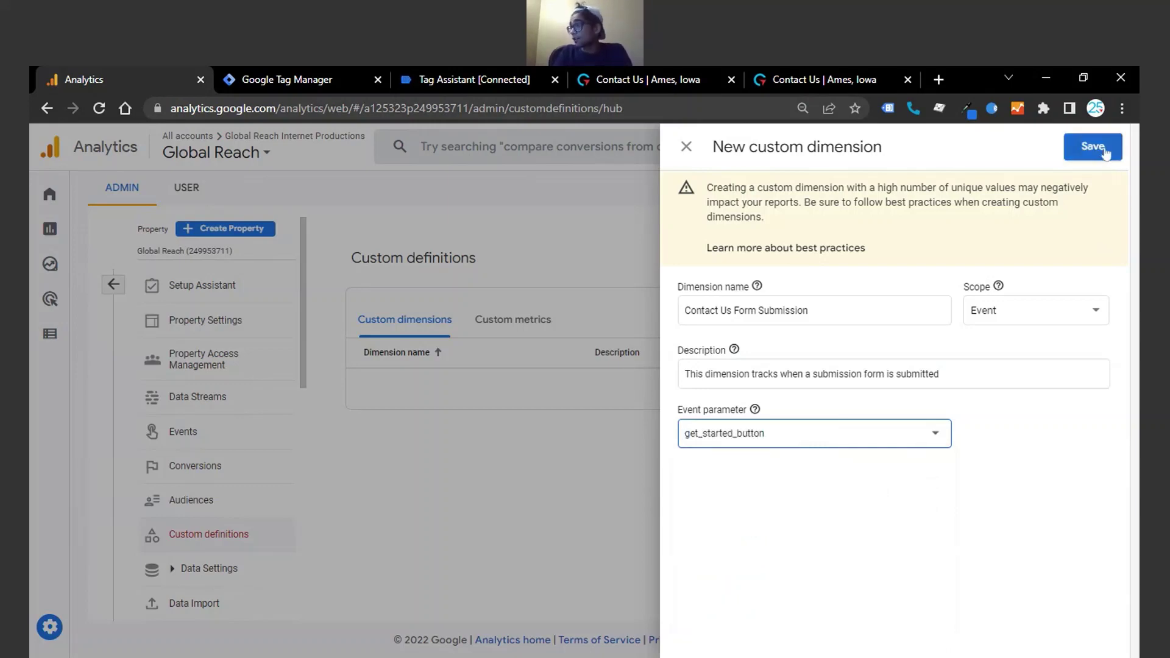